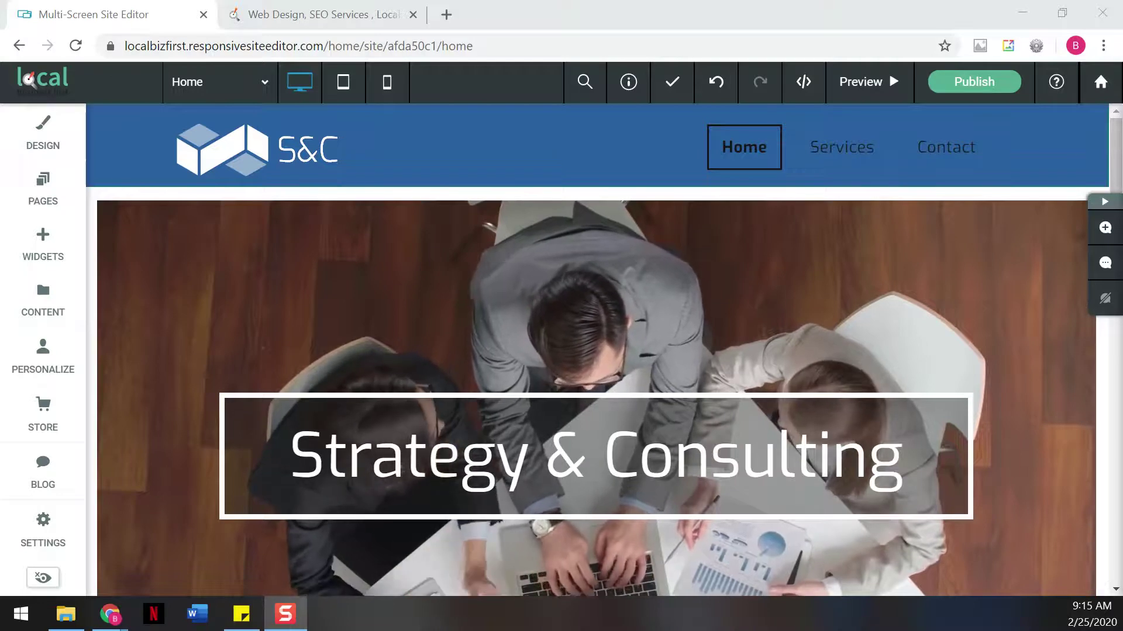
Open the global text design settings and set the paragraph font to Belgrano
click(42, 129)
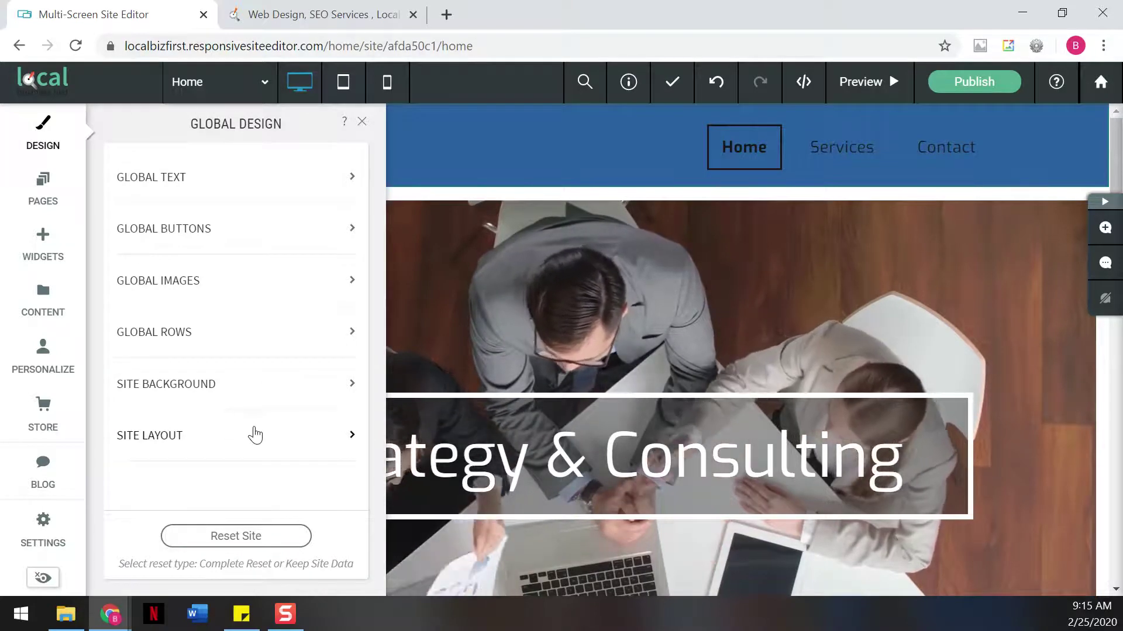
click(206, 181)
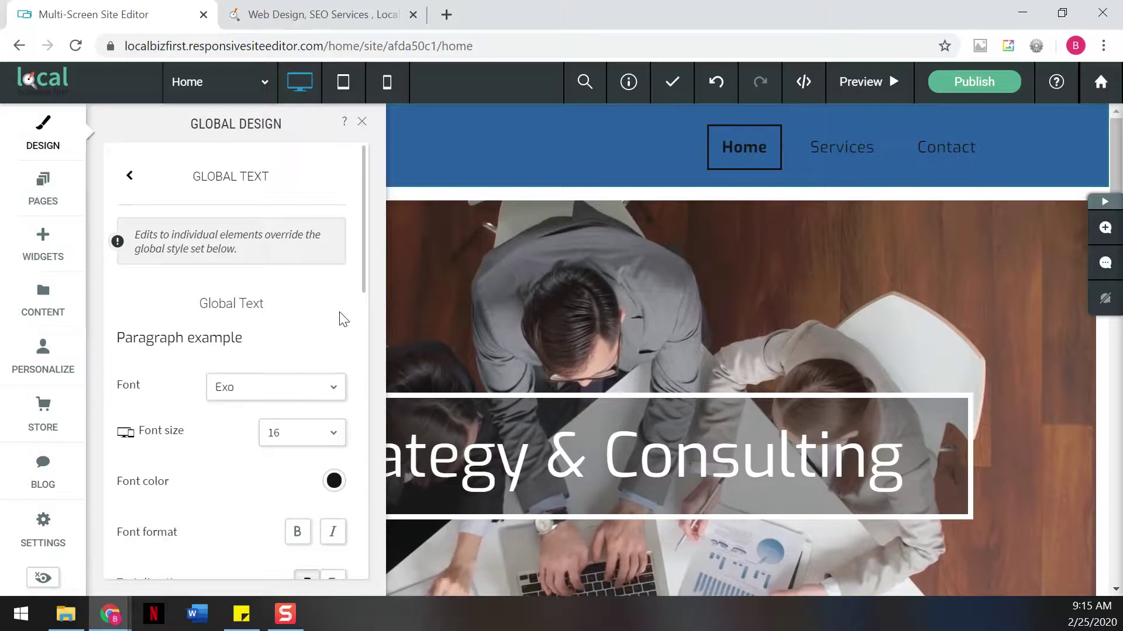
scroll(342, 318, down, 2)
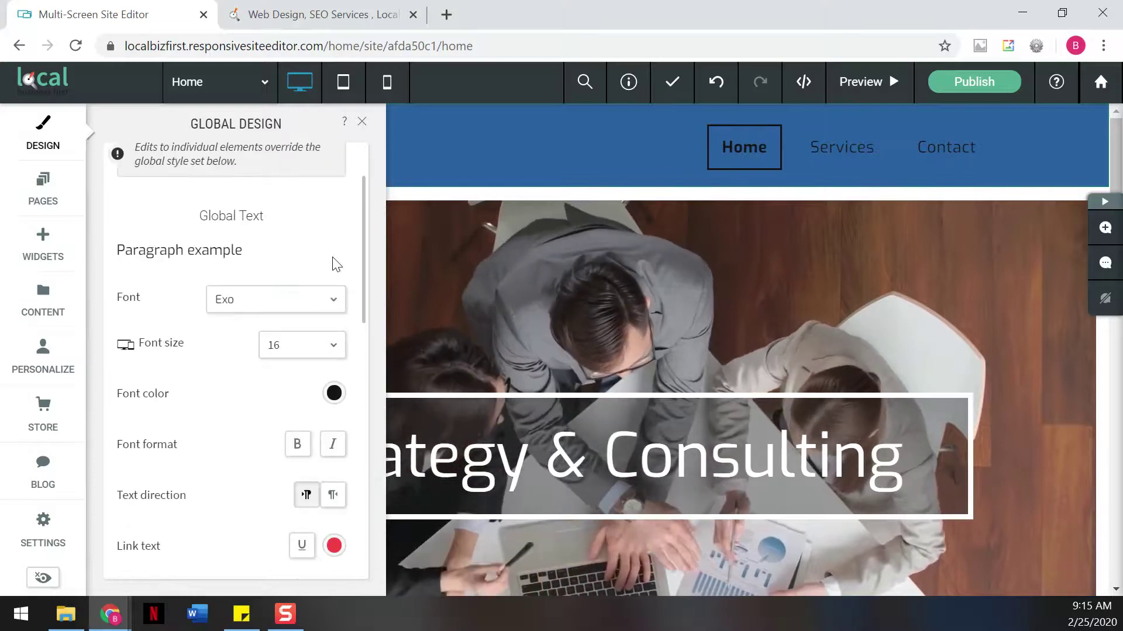
click(337, 301)
scroll(302, 393, down, 8)
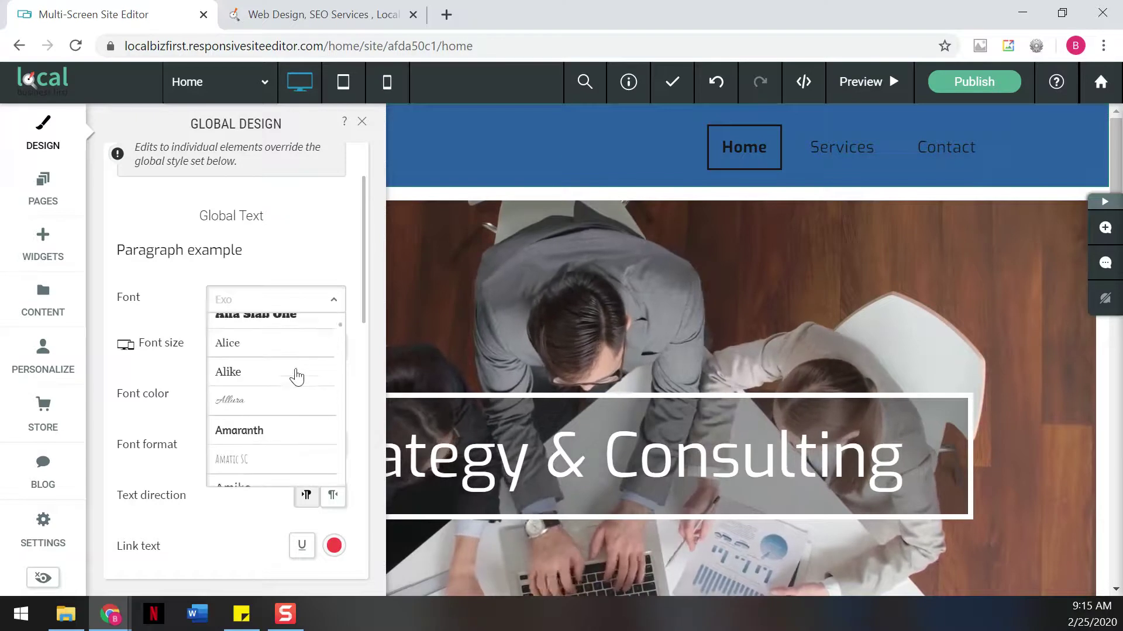
scroll(297, 377, down, 6)
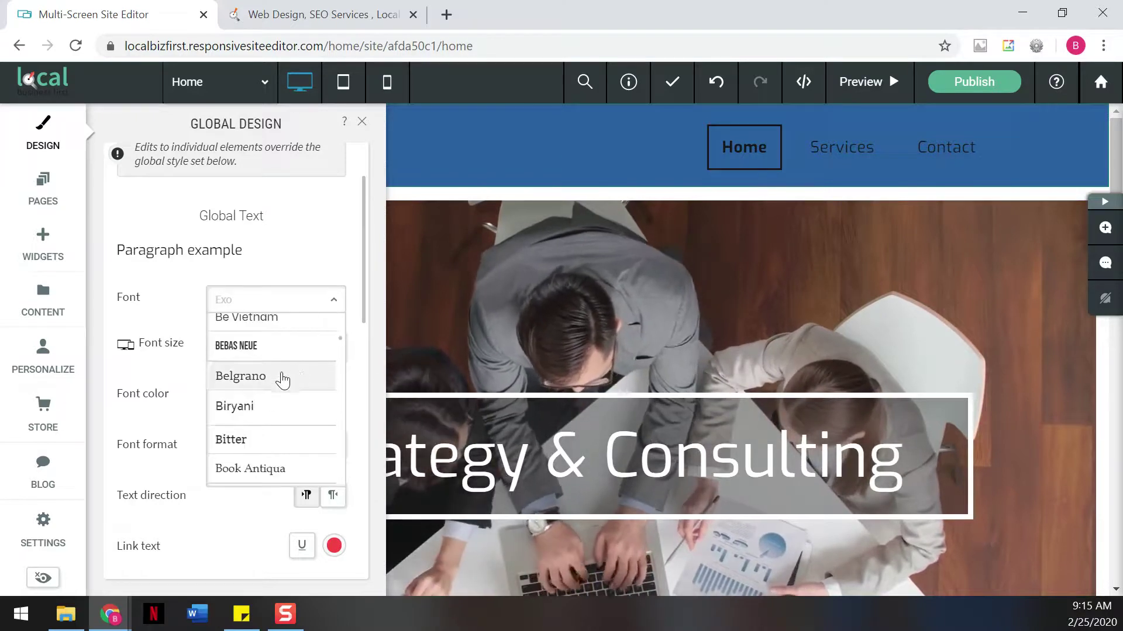
click(294, 376)
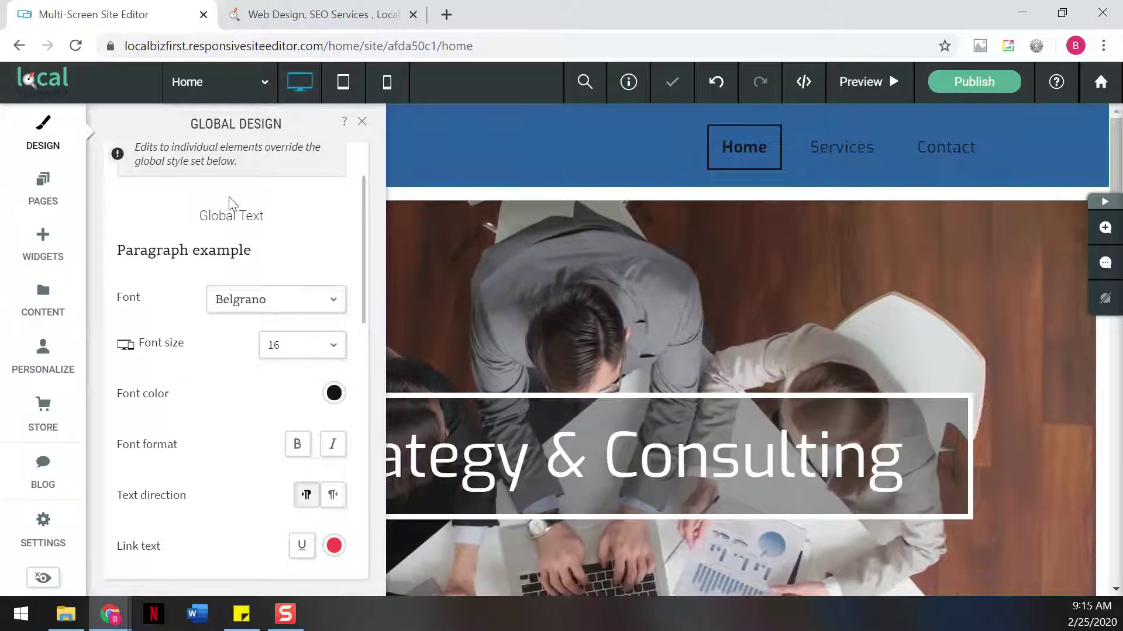
Glance at the localbizfirst.com home page and try ABeeZee as the global paragraph font
click(276, 12)
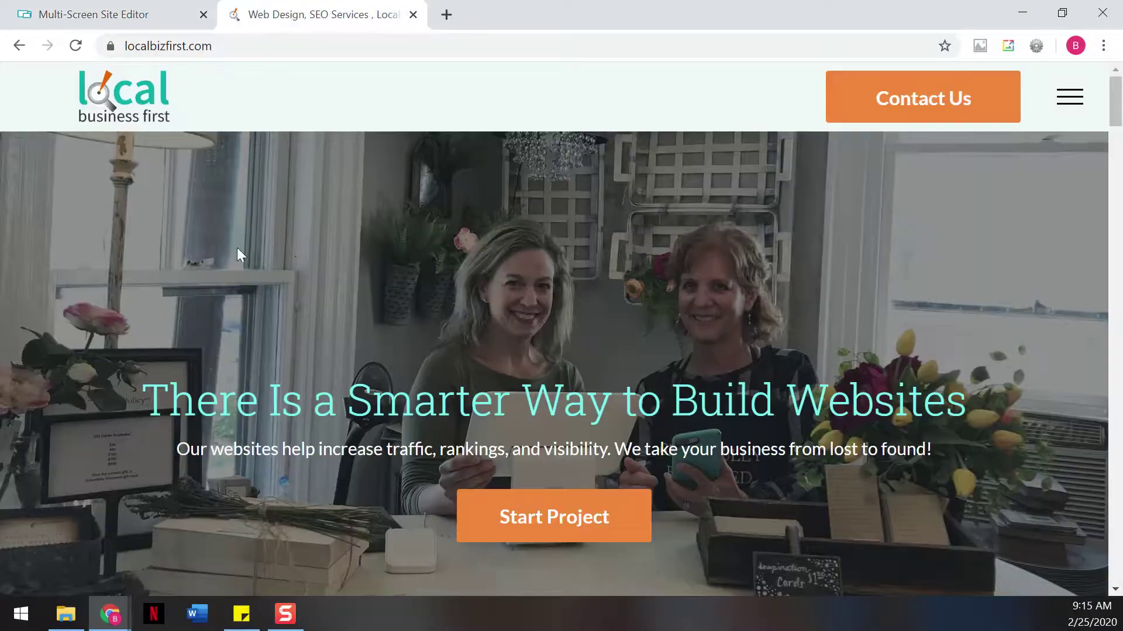
click(118, 16)
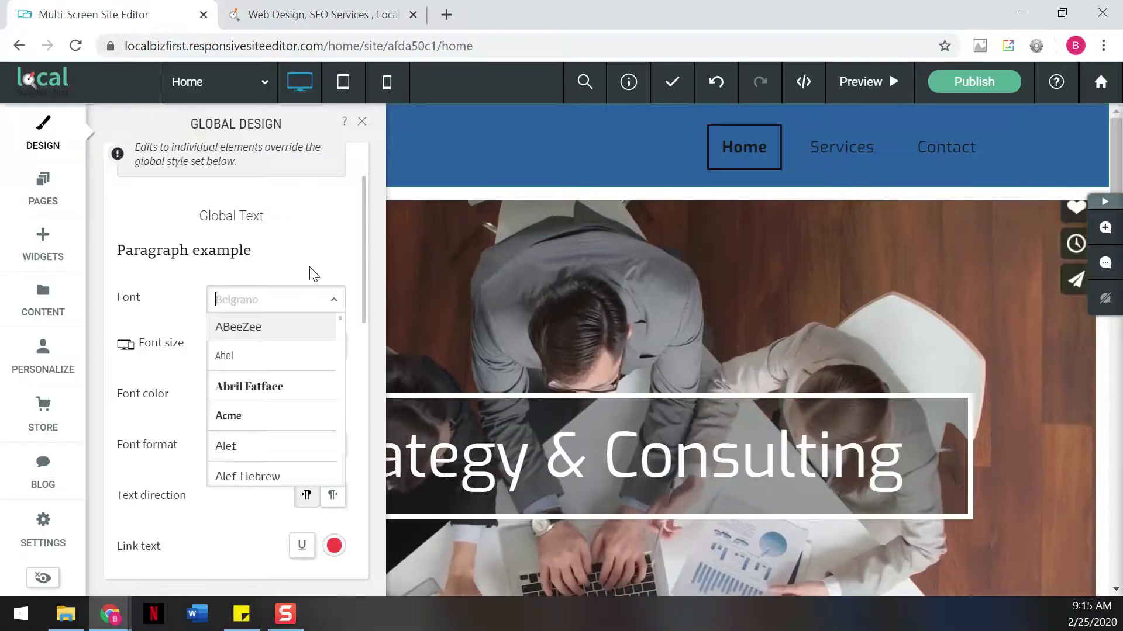
key(Return)
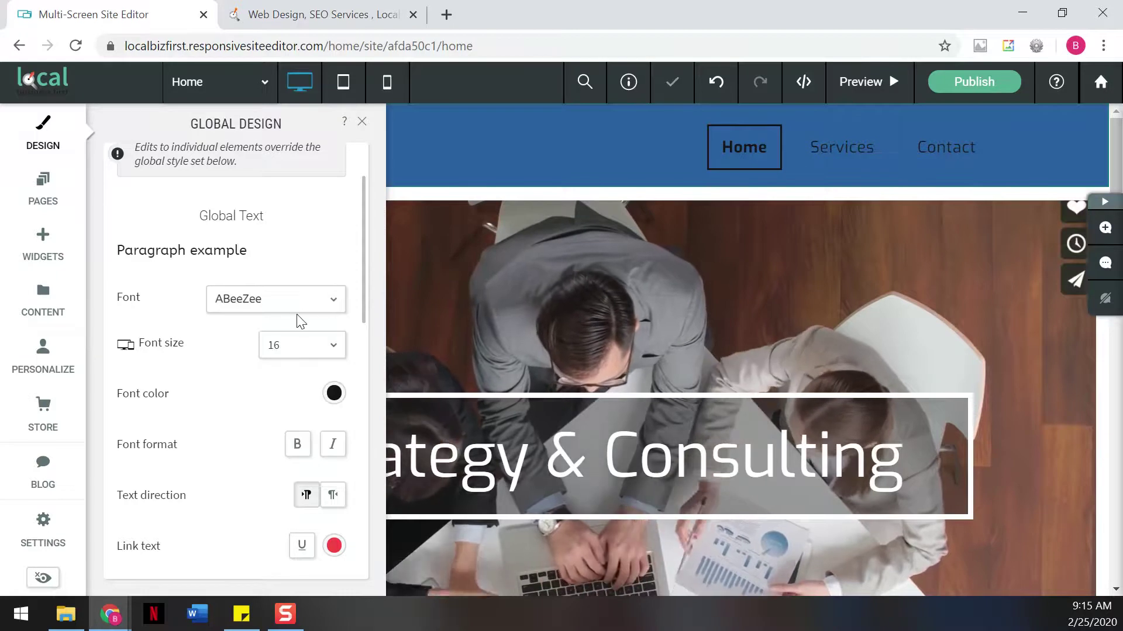
Restore Belgrano as the global paragraph font and check it in the home page's body text
click(326, 298)
scroll(327, 350, down, 3)
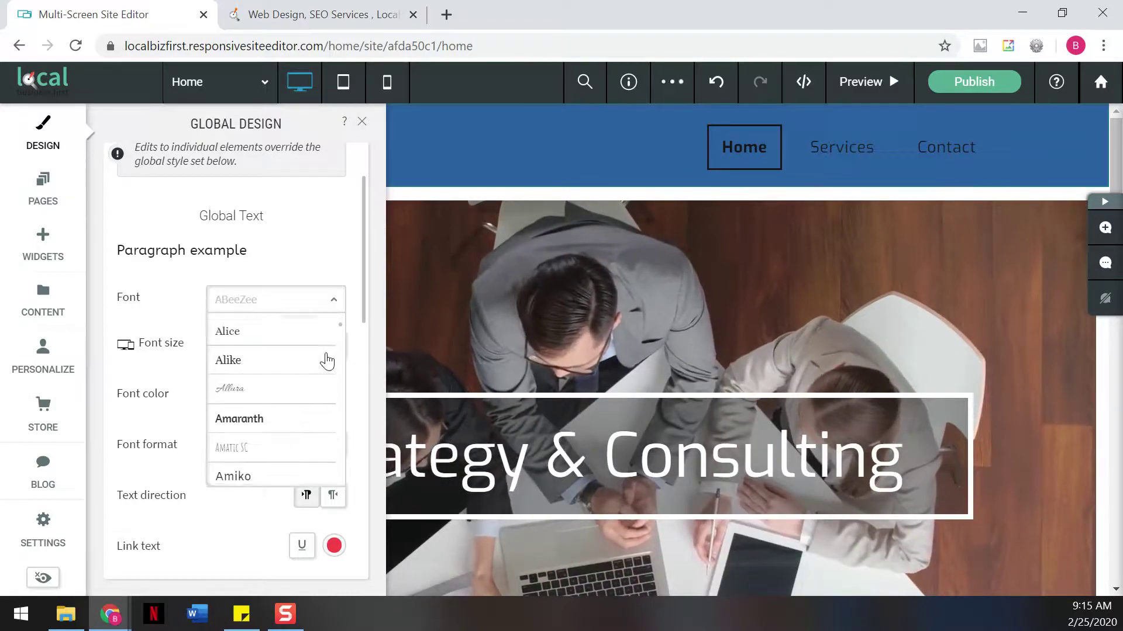
scroll(326, 359, down, 10)
click(268, 464)
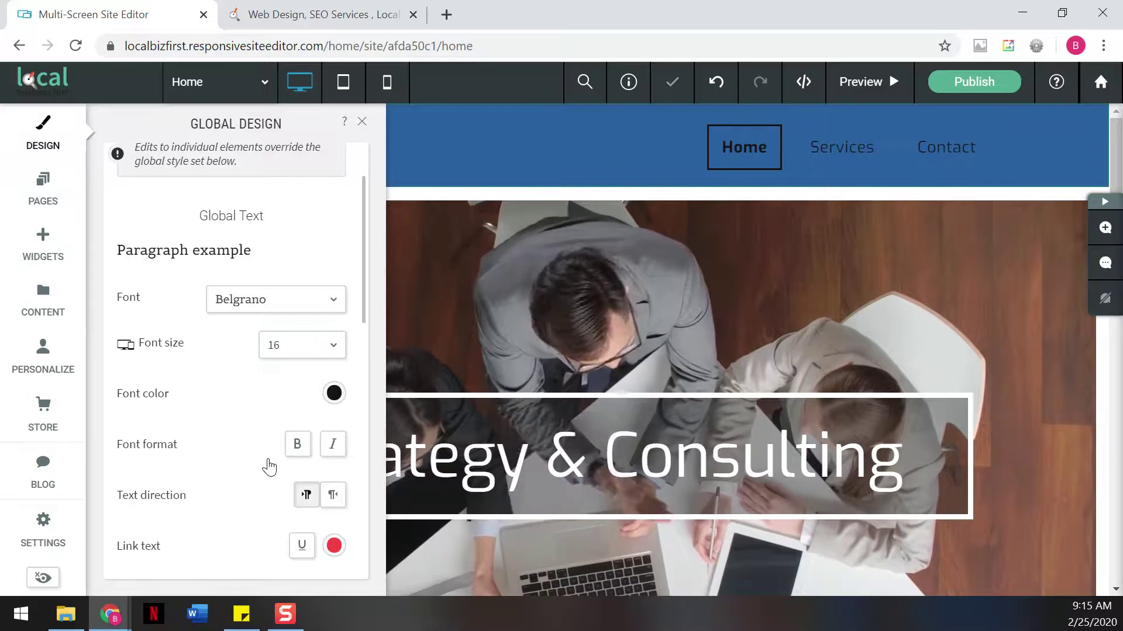
scroll(479, 297, down, 1)
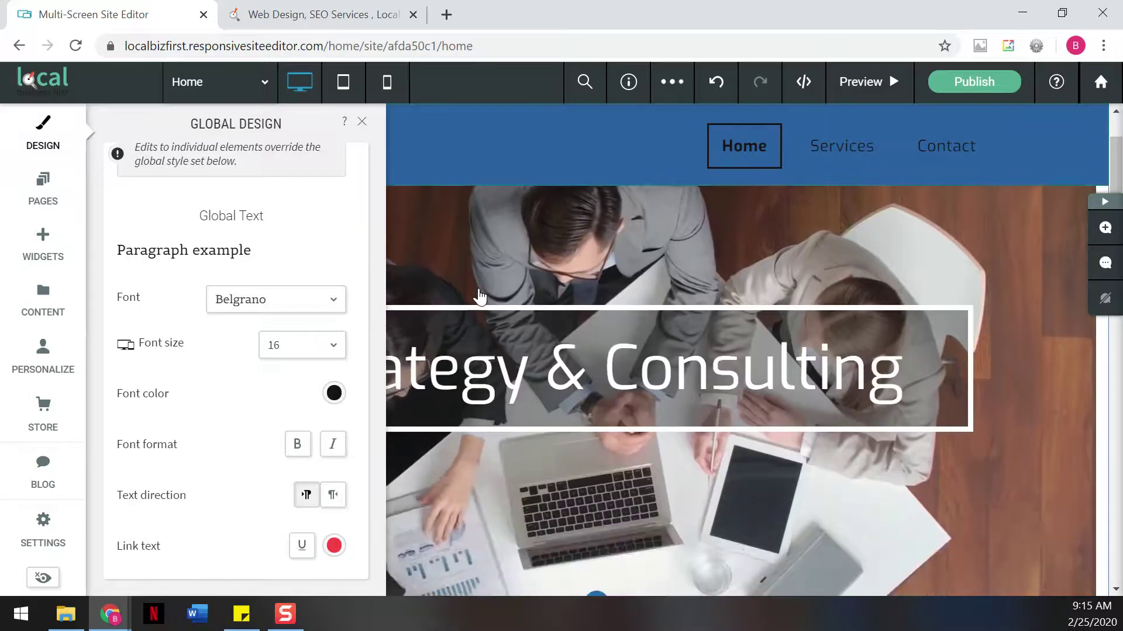
scroll(479, 310, down, 6)
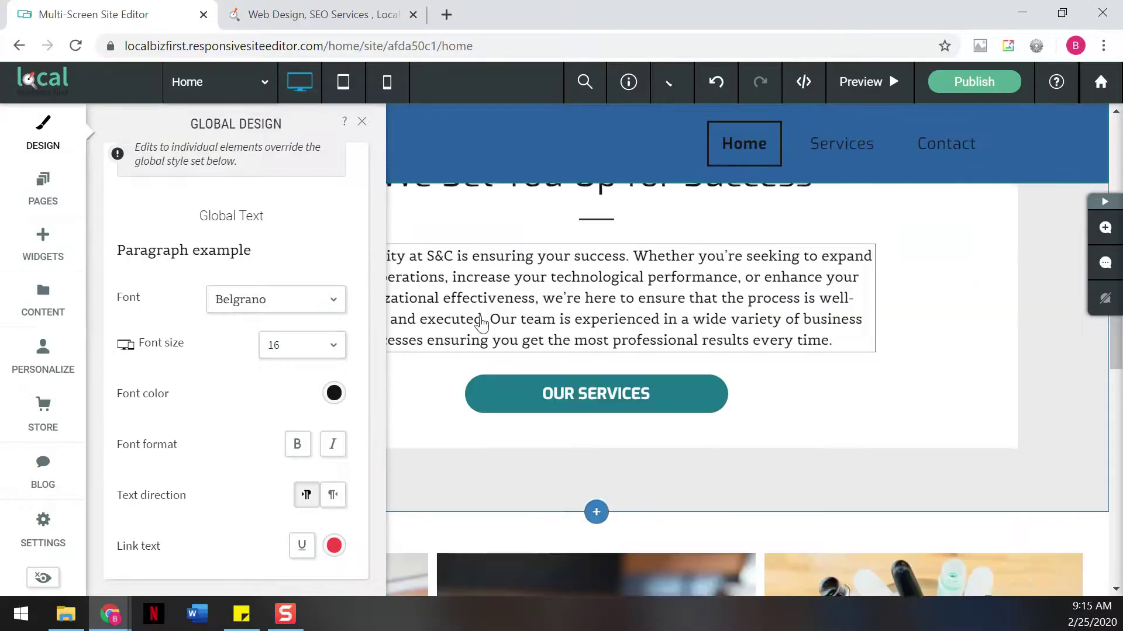
scroll(624, 414, up, 1)
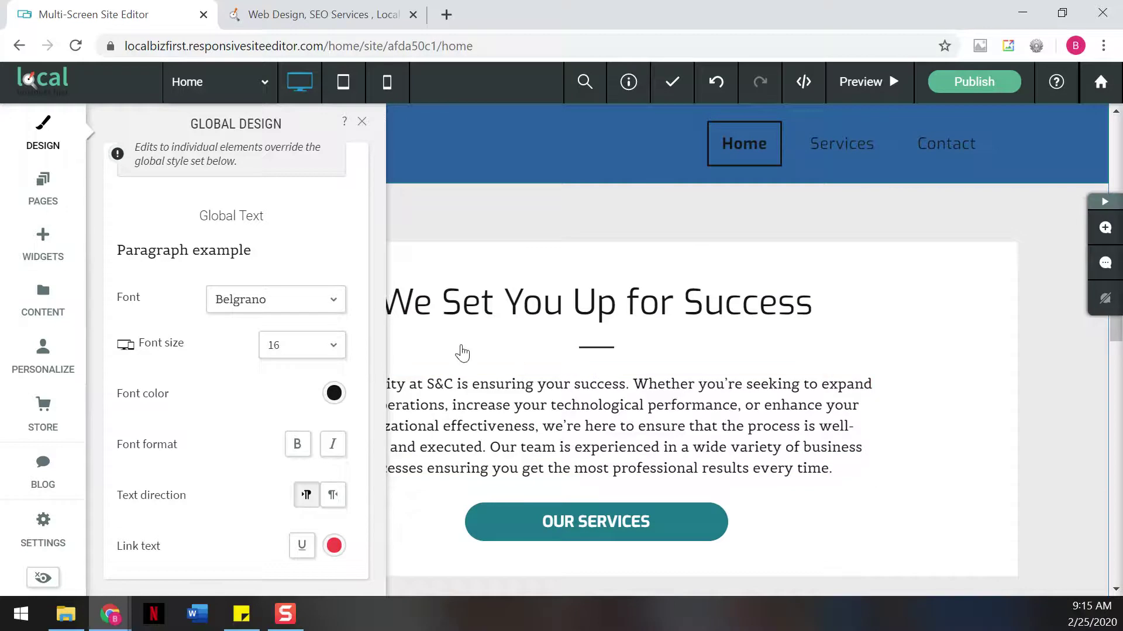
Set the global paragraph text to font size 18 and the recent teal color #1b7689
click(299, 342)
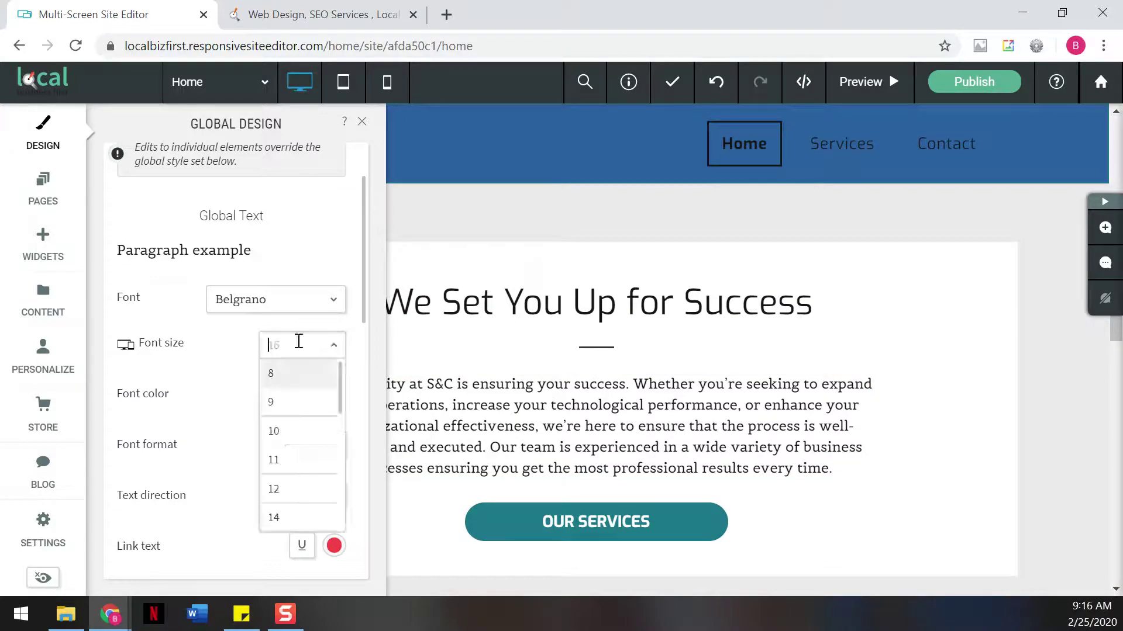
text(18)
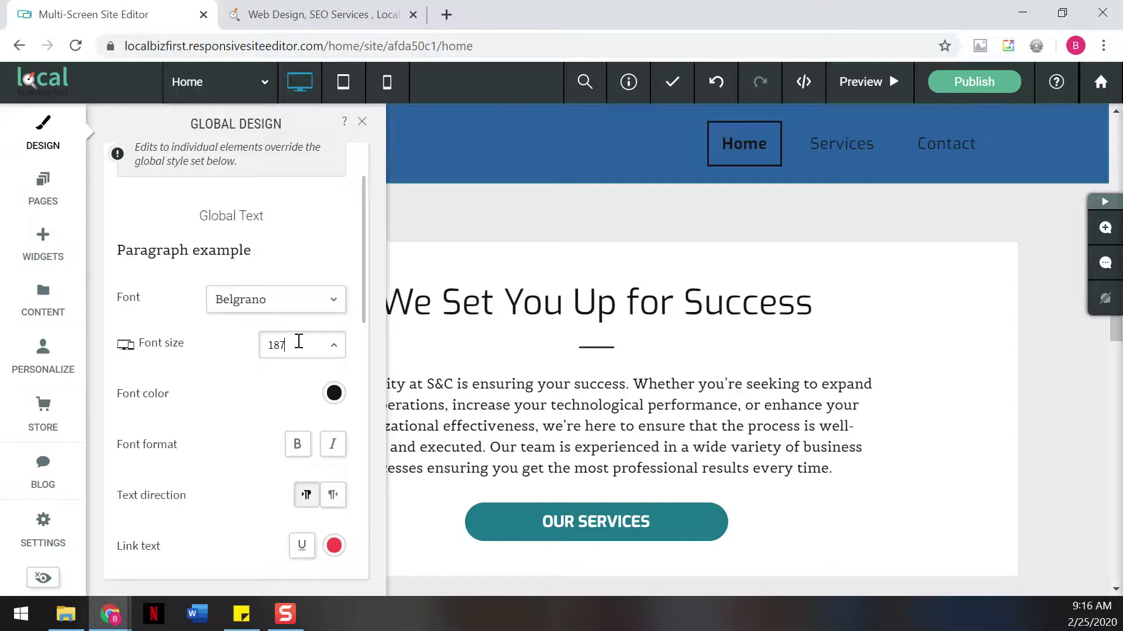
key(Return)
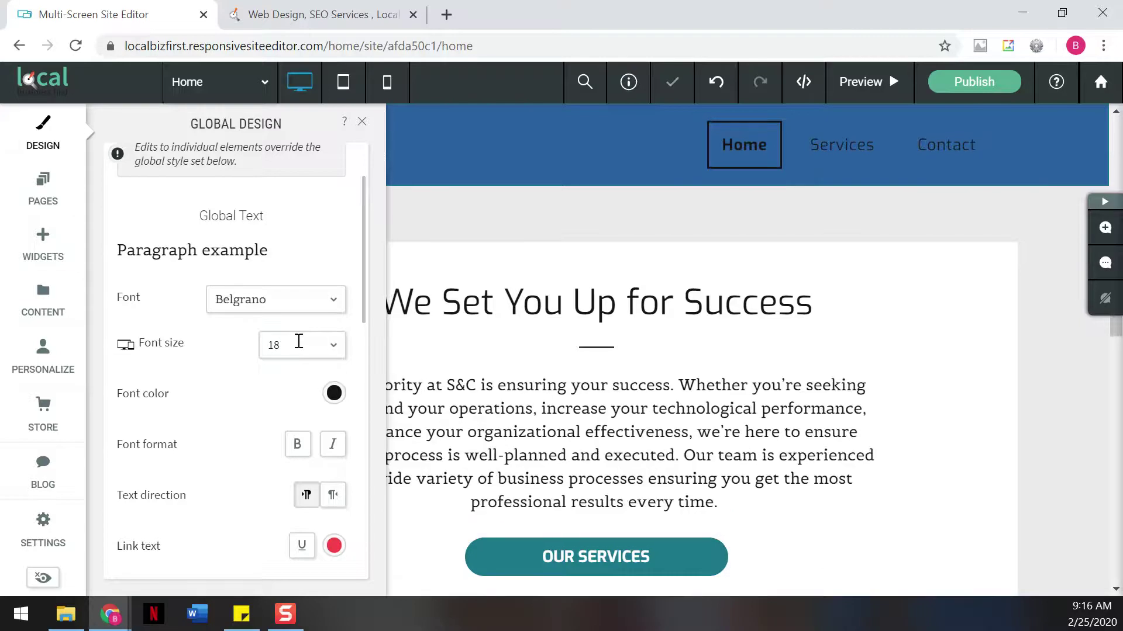
click(334, 393)
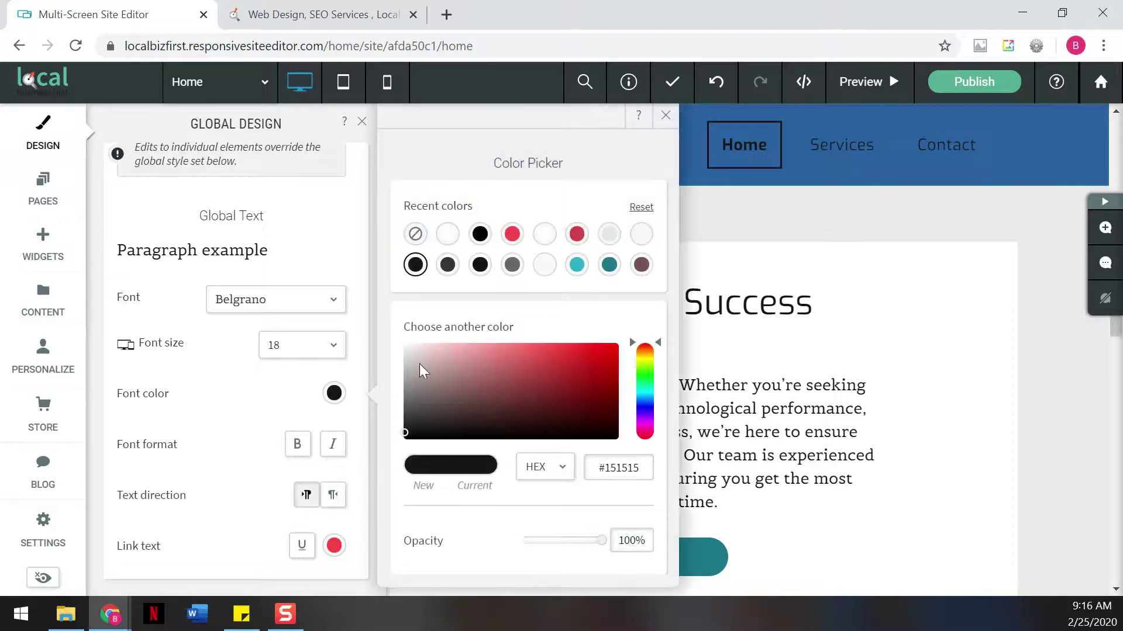
click(609, 265)
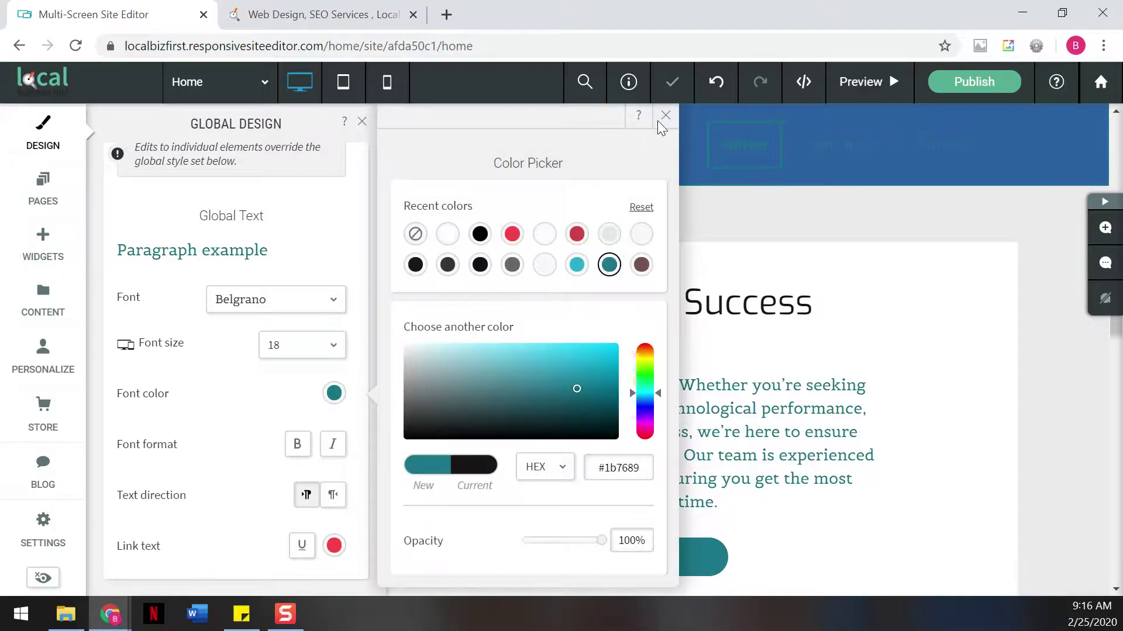
click(666, 117)
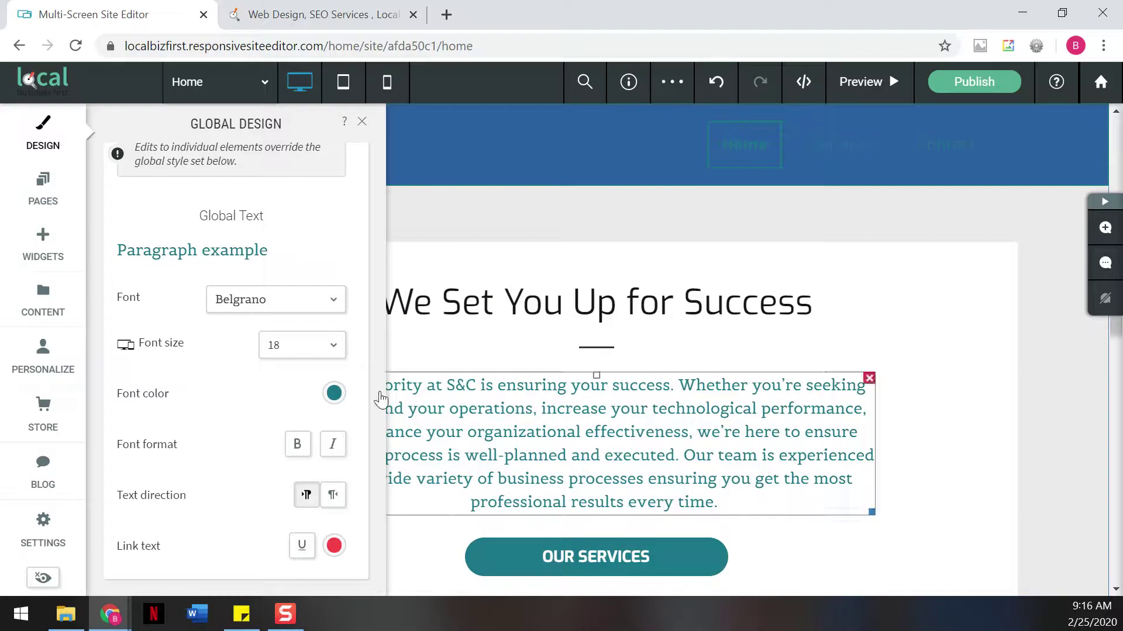
Review the color choices for global link text and the H1 to H4 global title settings
scroll(310, 426, down, 3)
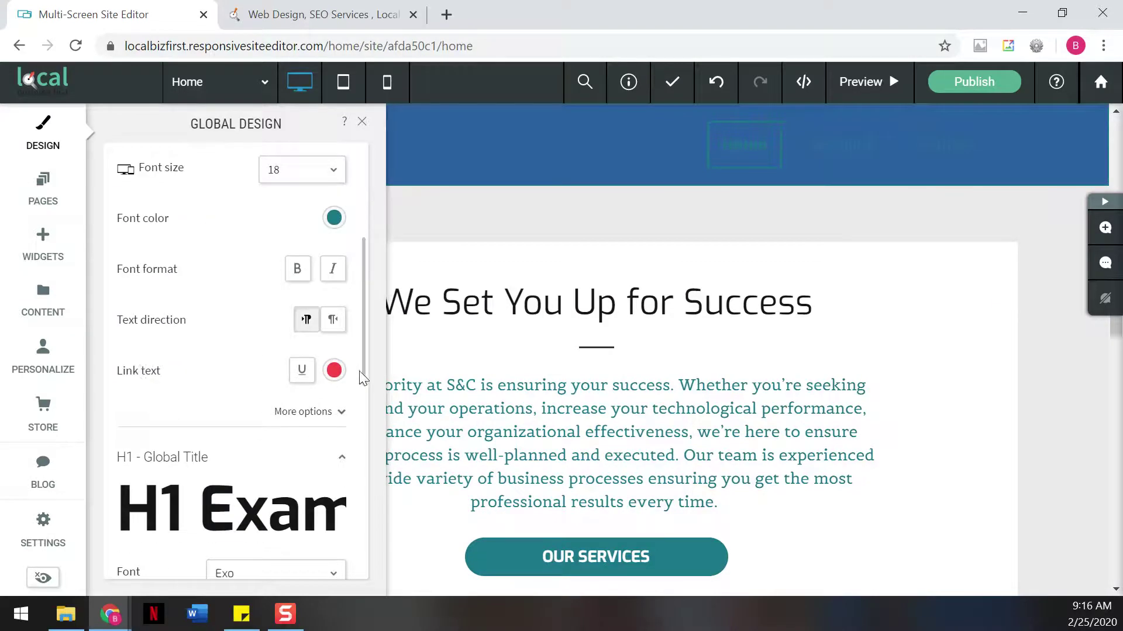
click(333, 370)
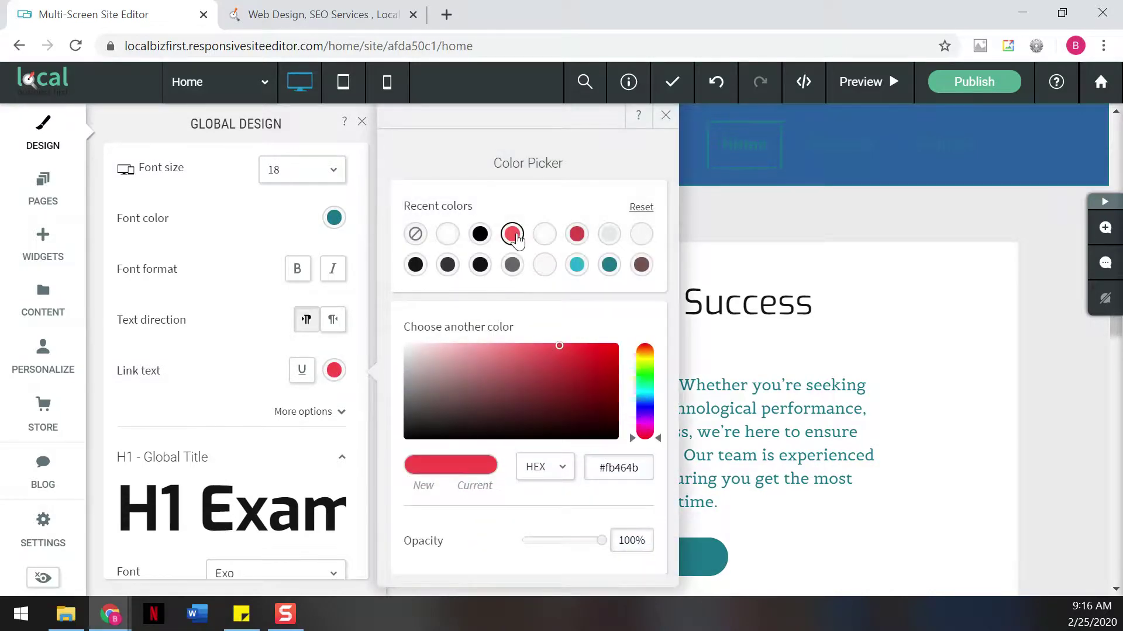
click(666, 115)
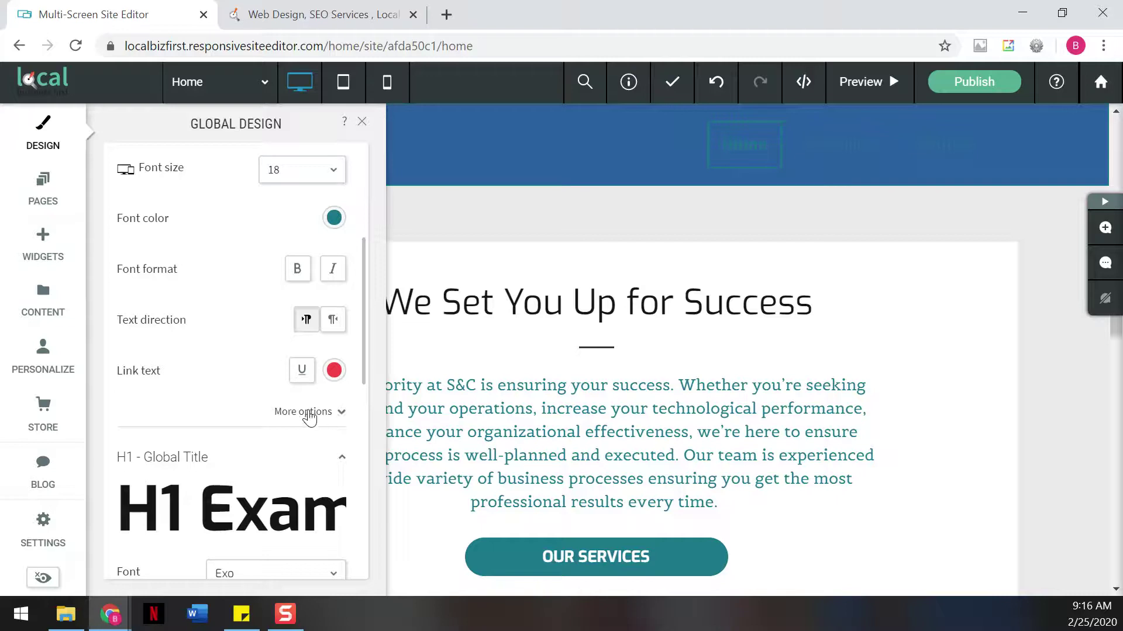
scroll(214, 444, down, 2)
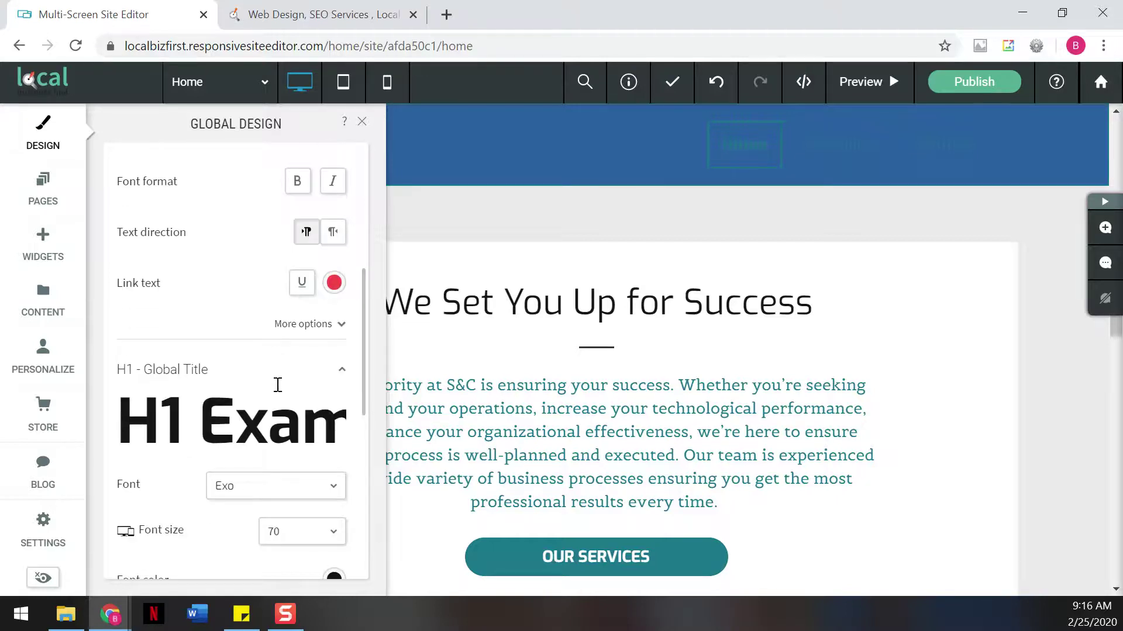
scroll(259, 387, down, 6)
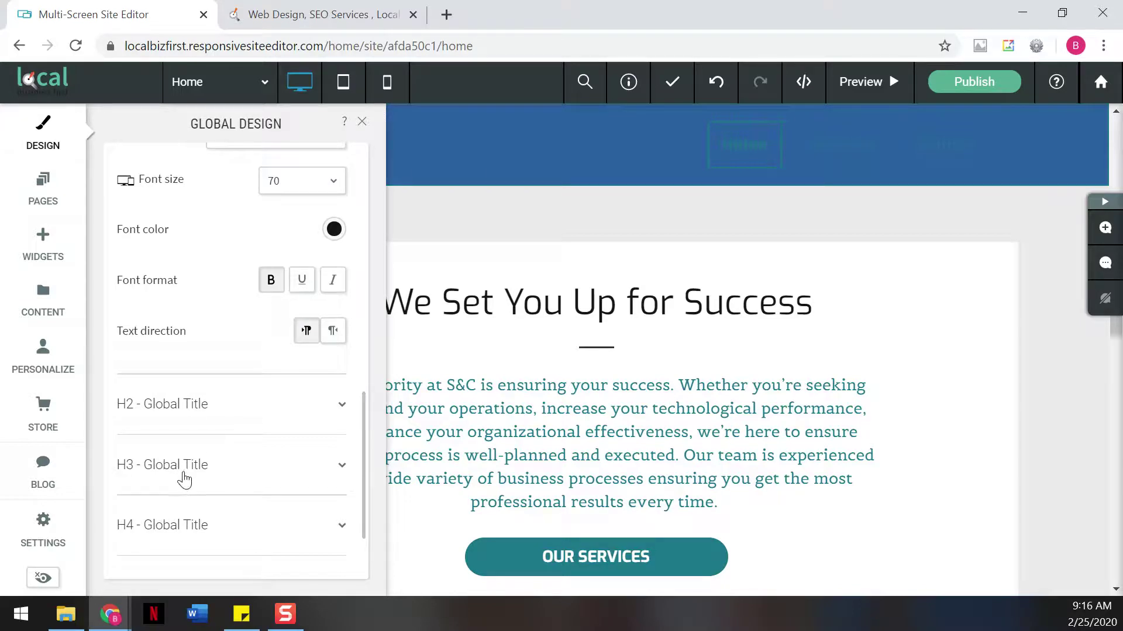
Set the H1 global title font to Belgrano and its font size to 65
scroll(184, 480, up, 3)
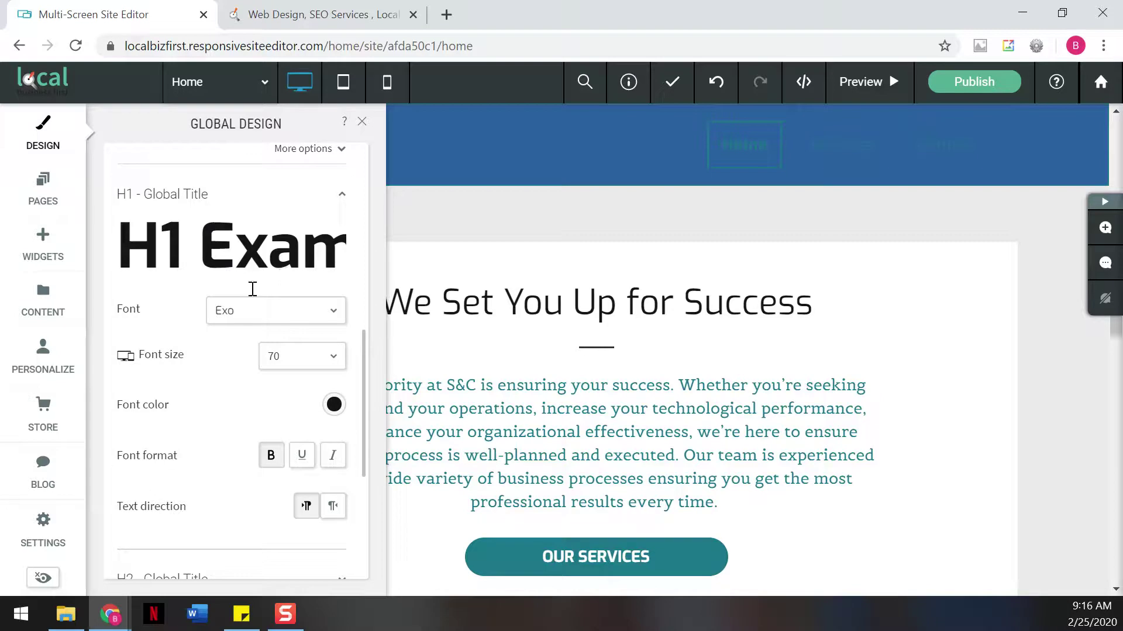
click(326, 316)
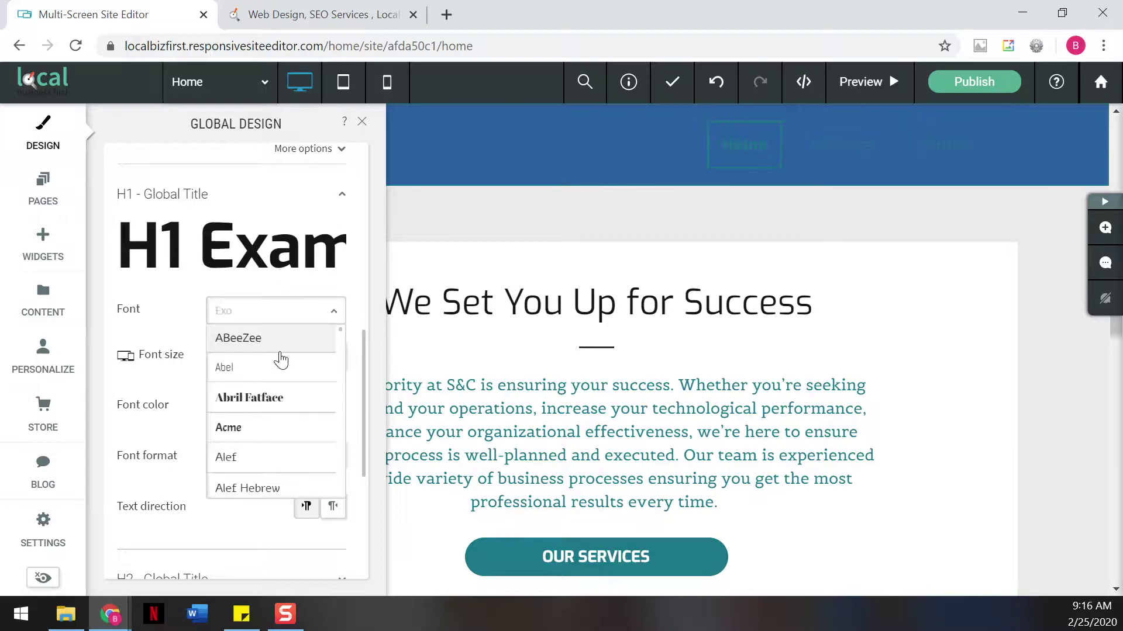
scroll(279, 367, down, 5)
scroll(279, 368, down, 5)
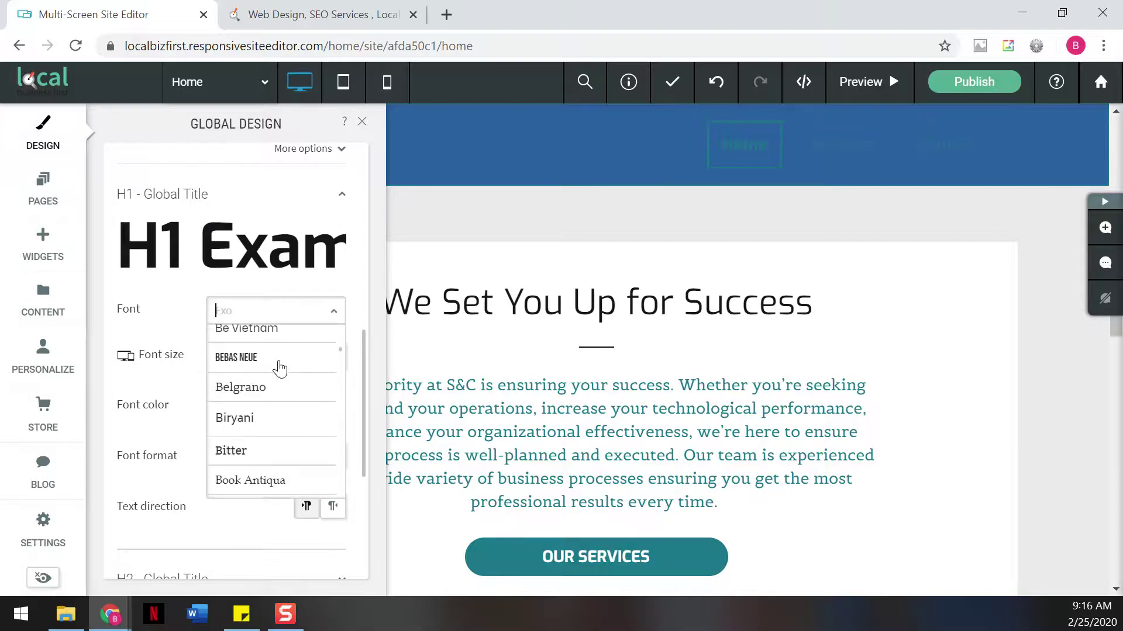
click(283, 387)
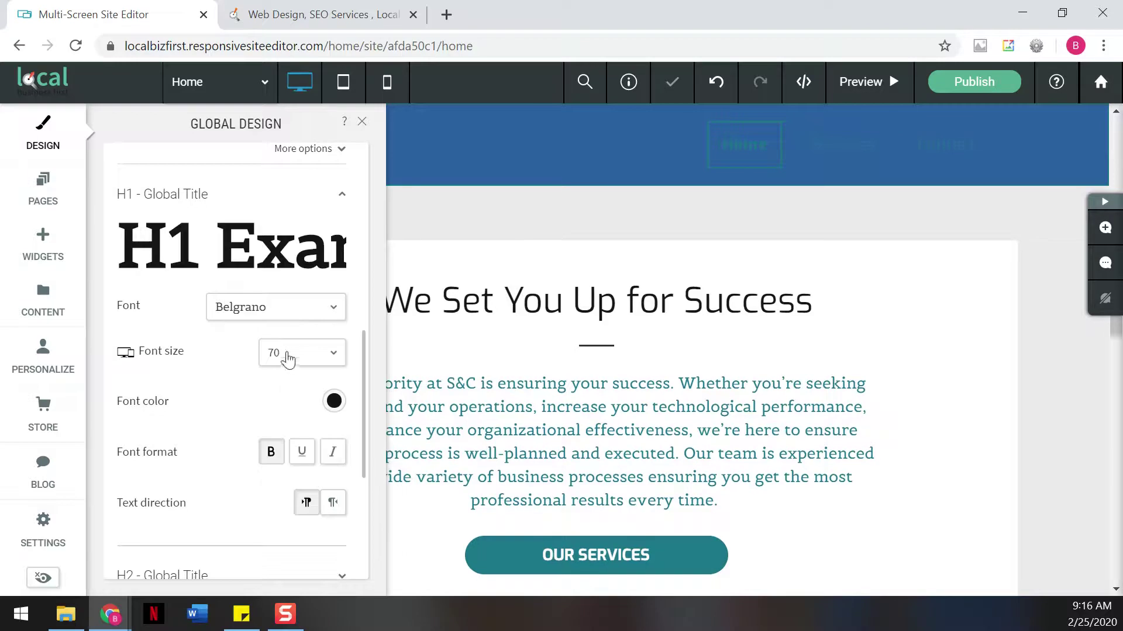
click(288, 358)
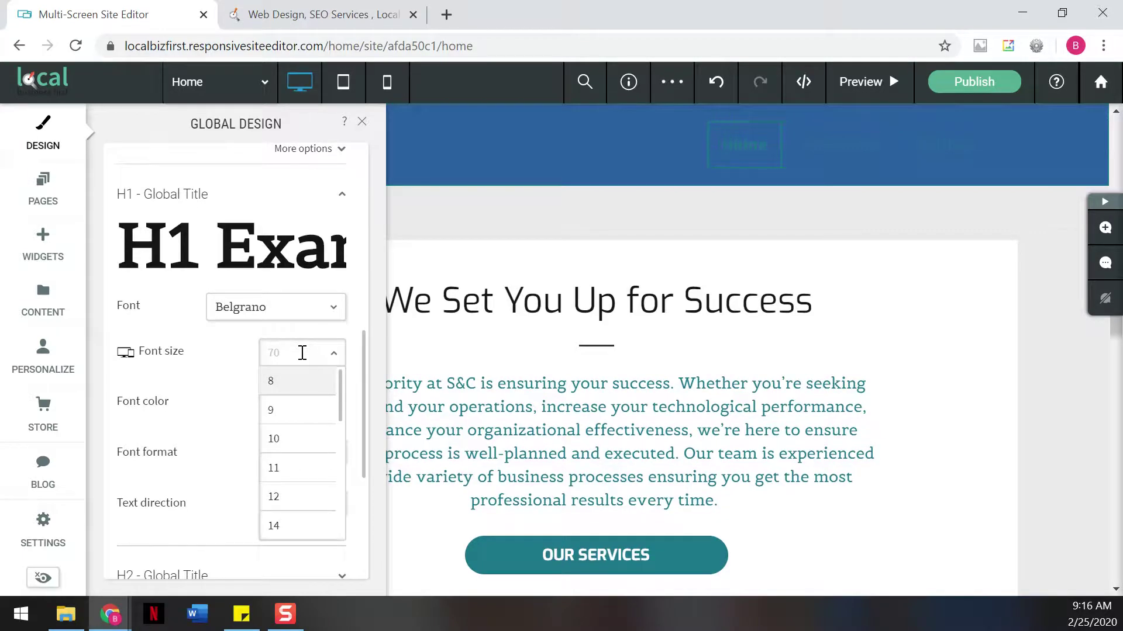
text(65)
key(Return)
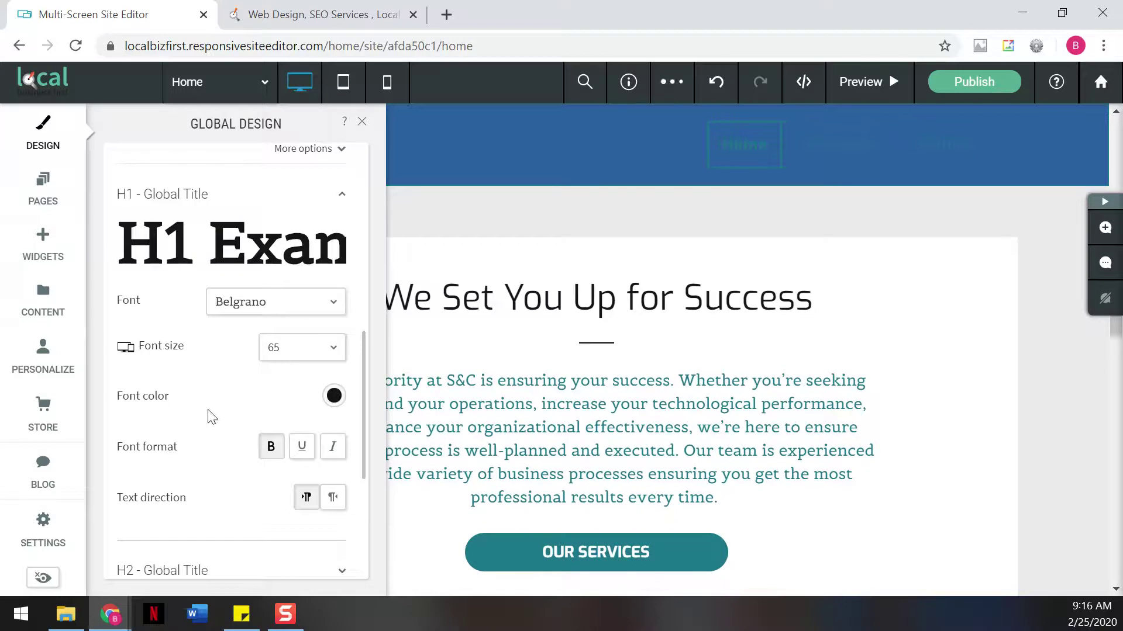
Set the H1 global title color to teal #1b7689 and check the headings on the home page
click(334, 396)
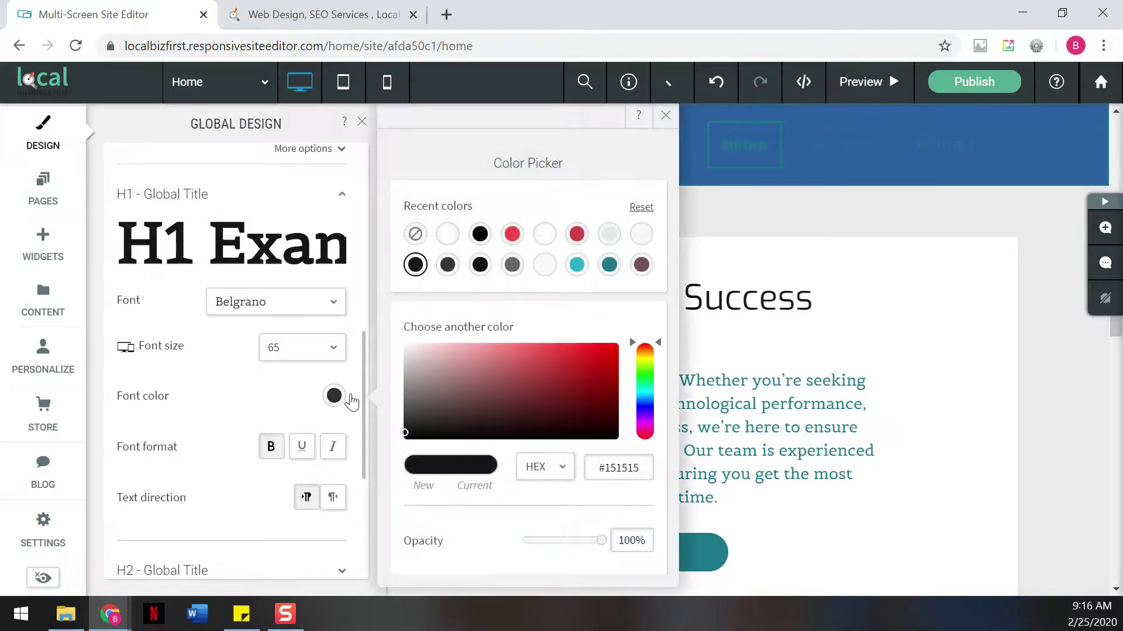
click(609, 265)
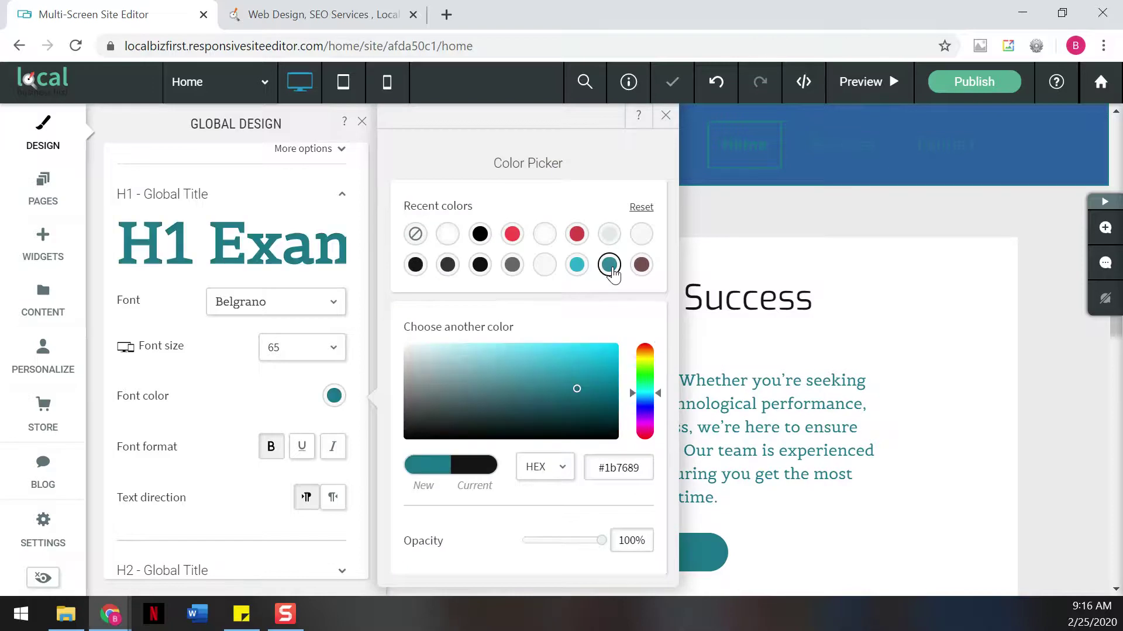
click(665, 115)
scroll(690, 338, up, 5)
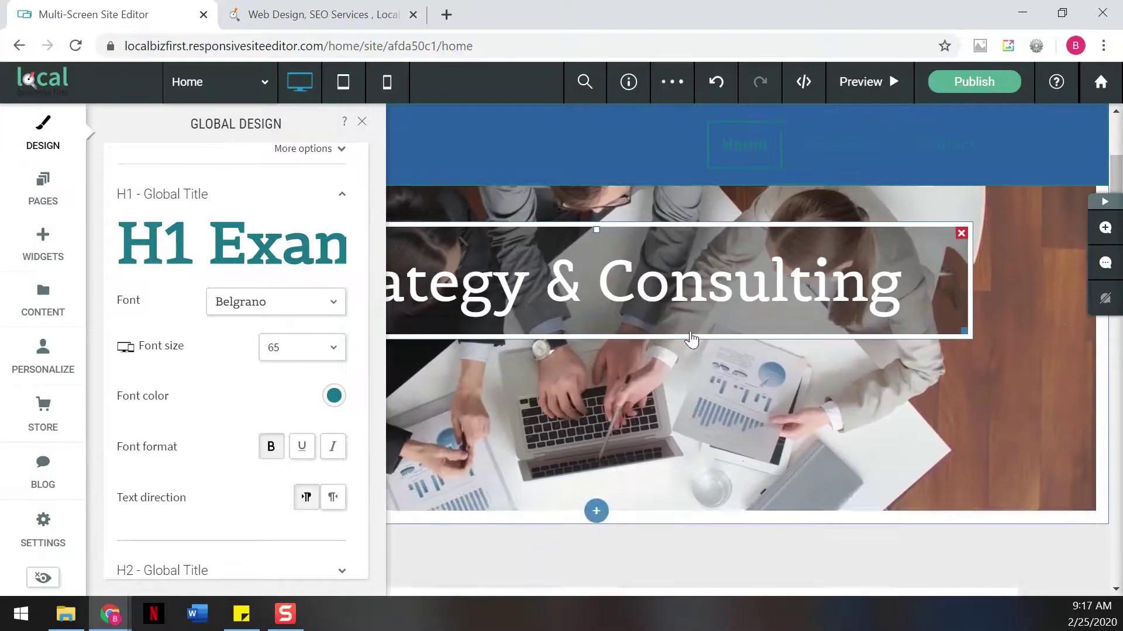
scroll(692, 338, down, 5)
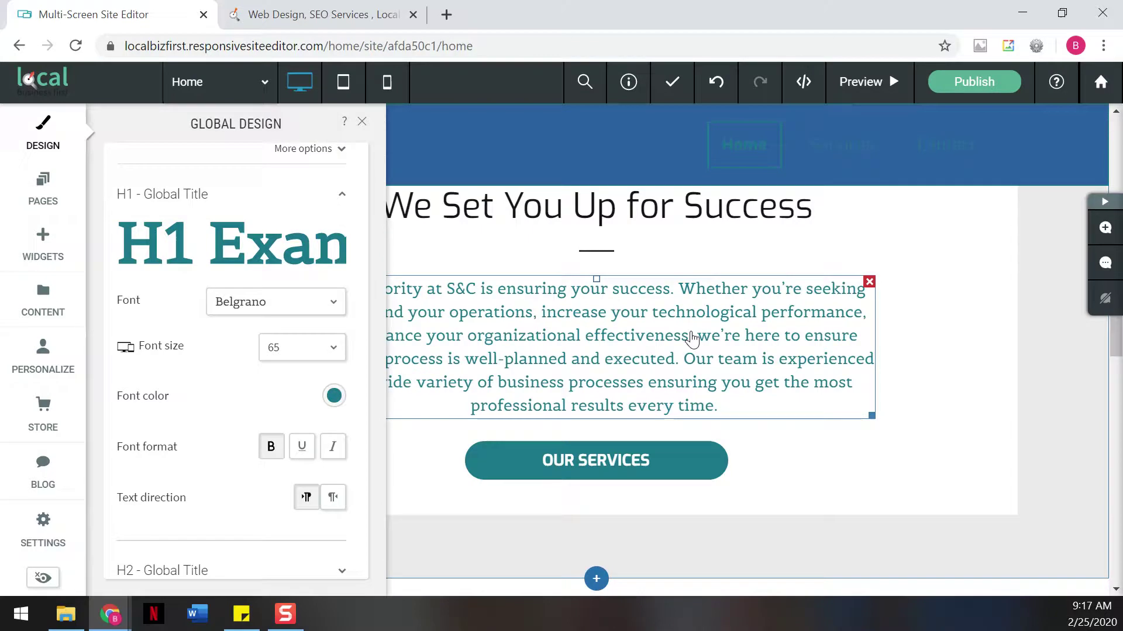
Examine the home page's heading and paragraph styling, along with the H2 global title settings
scroll(621, 419, down, 6)
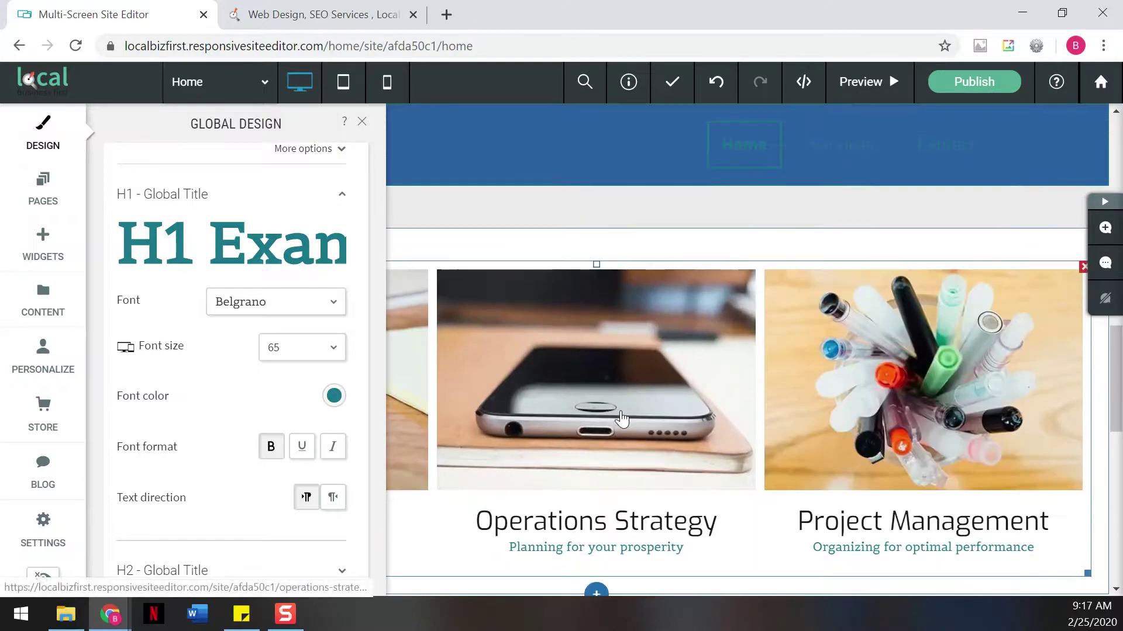
scroll(622, 418, up, 8)
scroll(622, 419, up, 1)
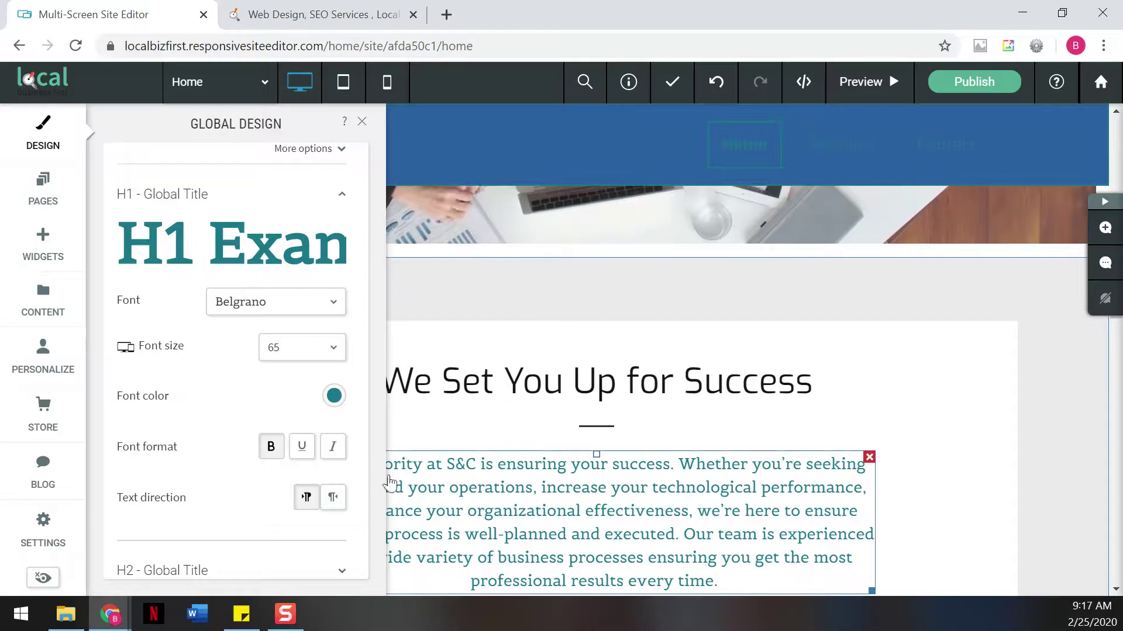
scroll(339, 398, down, 3)
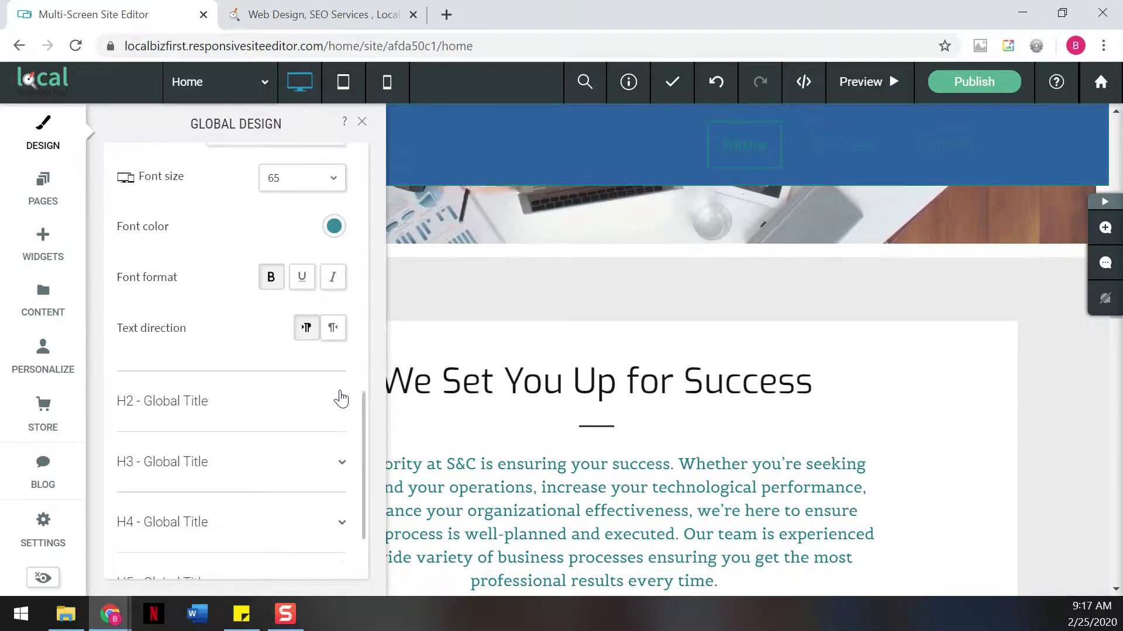
click(229, 400)
scroll(231, 402, down, 5)
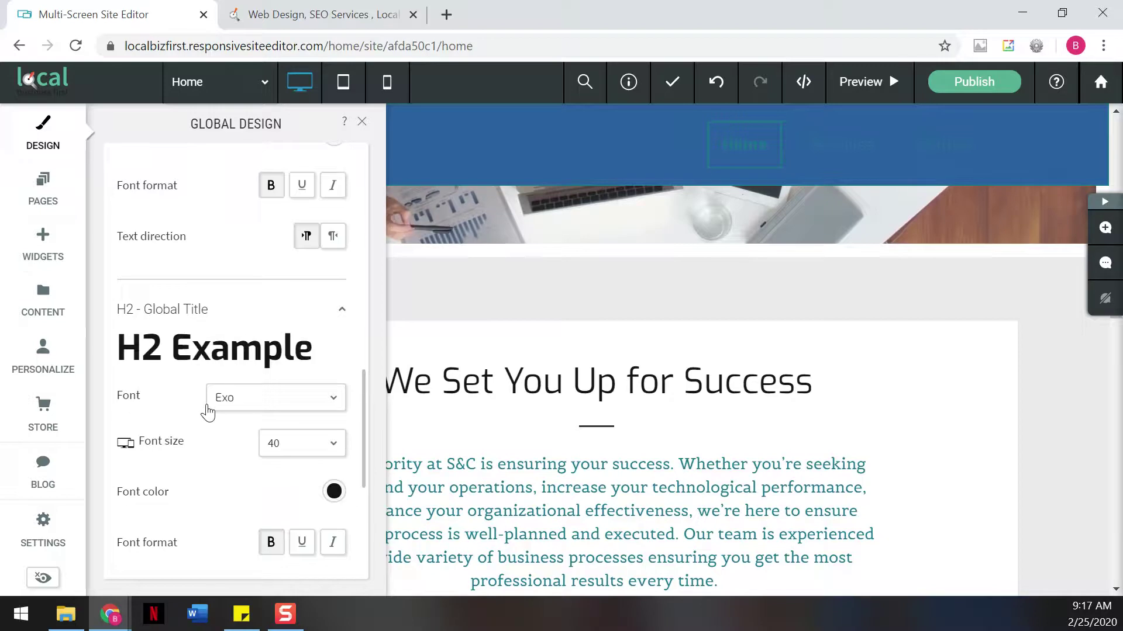
scroll(202, 460, up, 12)
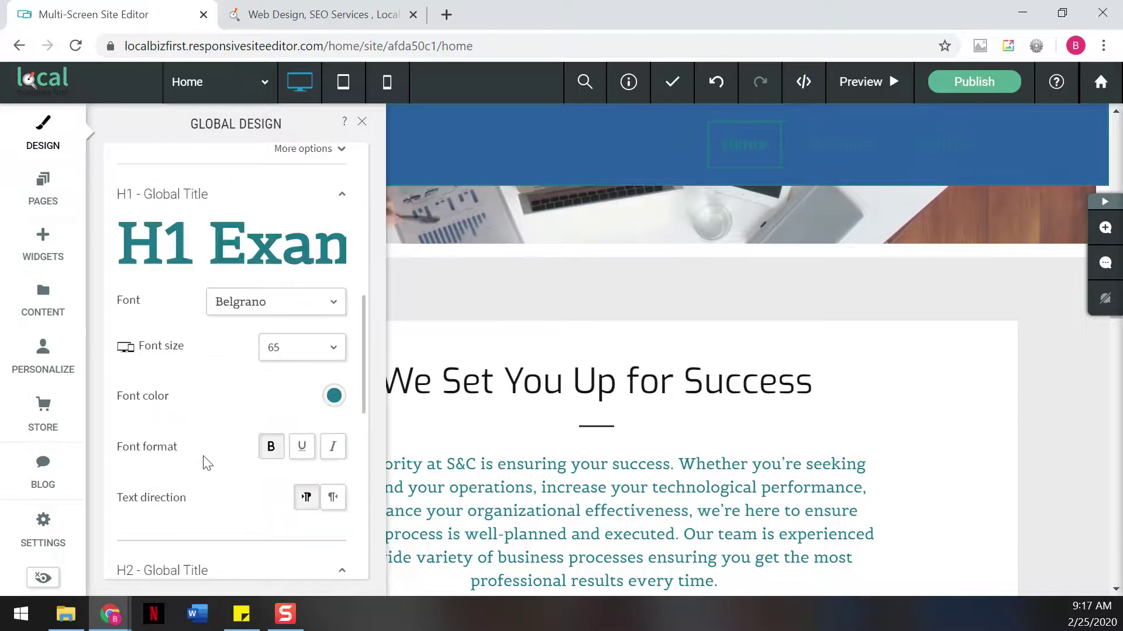
scroll(203, 462, up, 5)
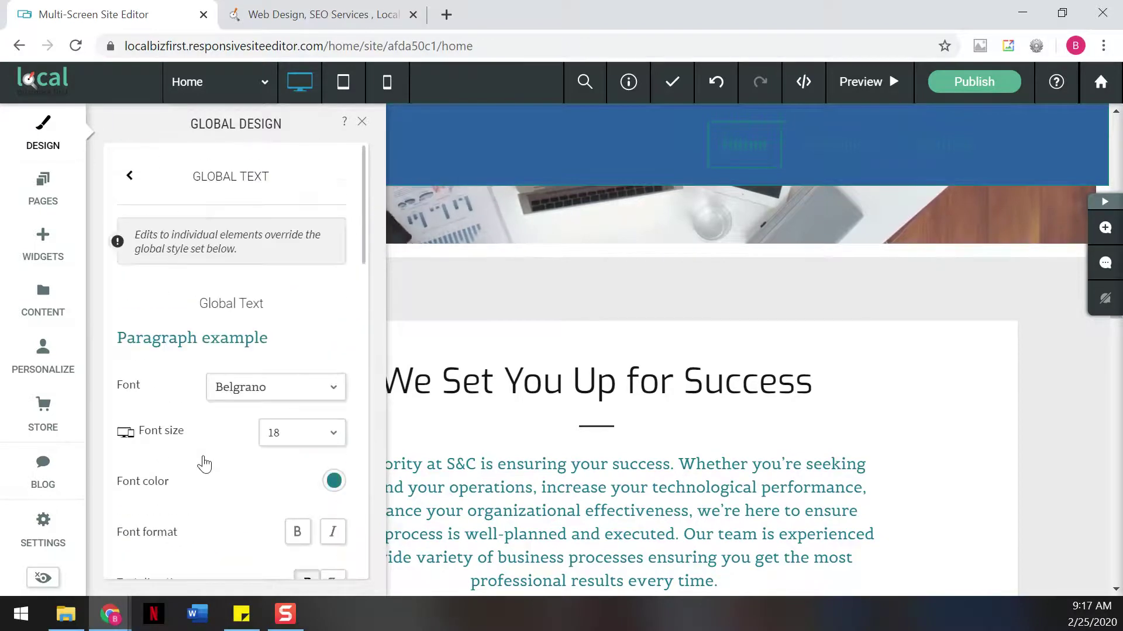
Review the available layouts for the global buttons without choosing a different one
click(128, 175)
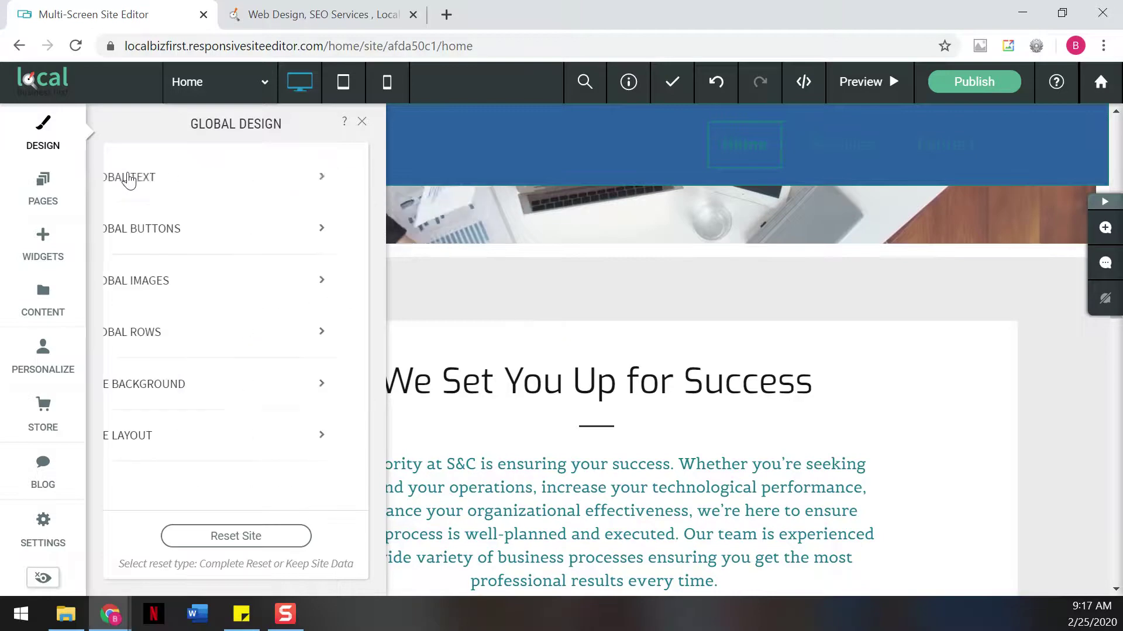
click(162, 229)
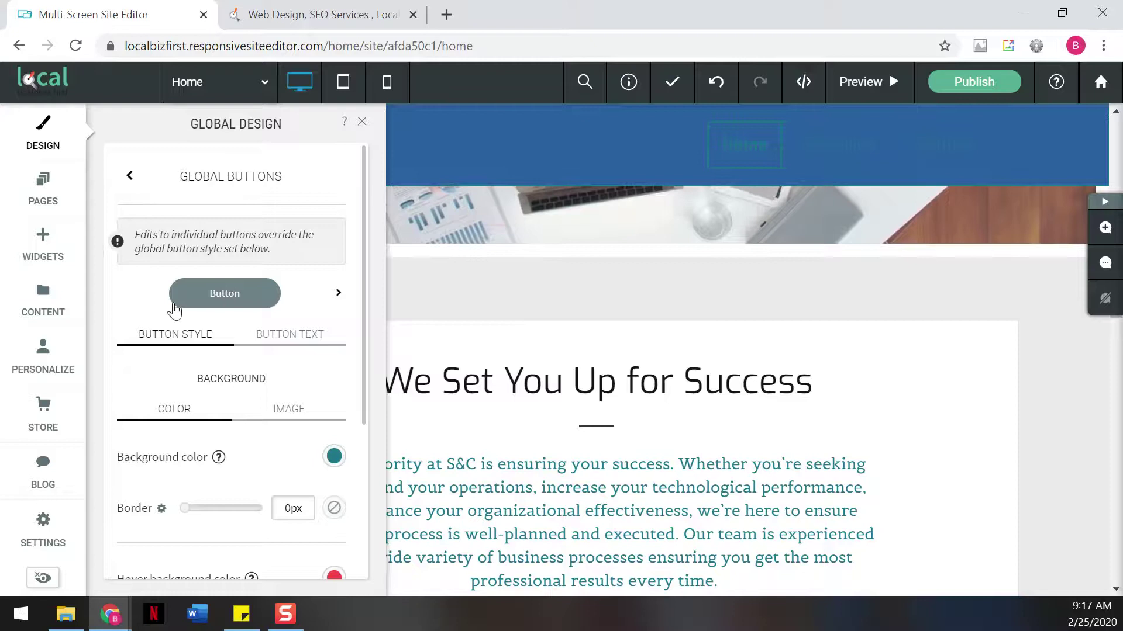
click(260, 297)
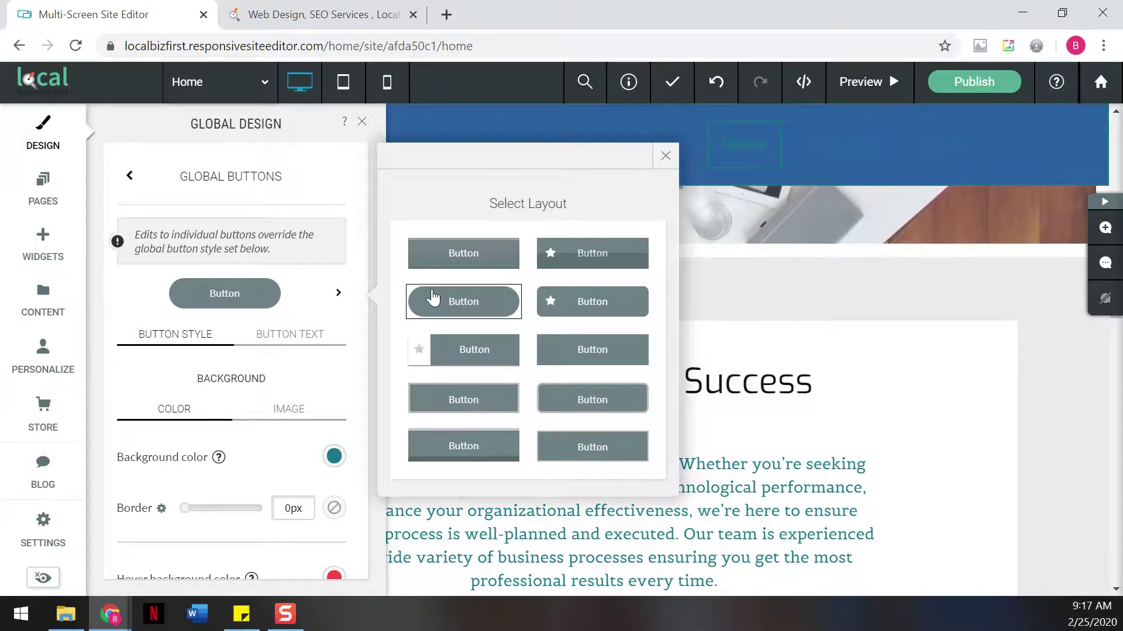
click(666, 155)
Set the global buttons' background color to the recent light teal #28adc9 and check the Our Services button on the page
scroll(621, 421, down, 3)
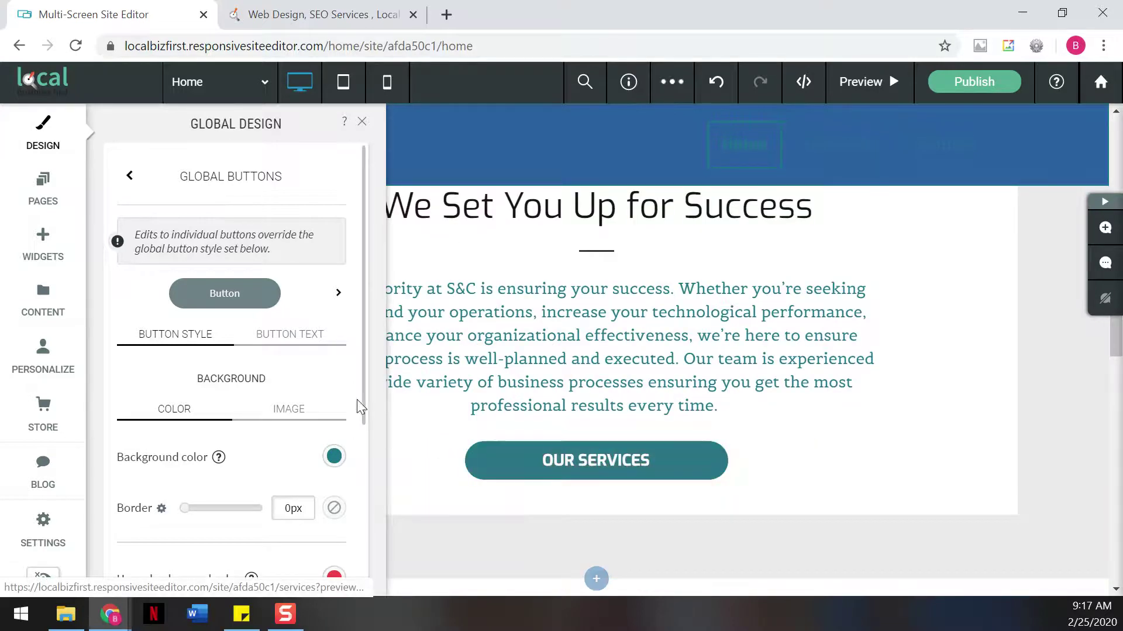
scroll(356, 390, down, 2)
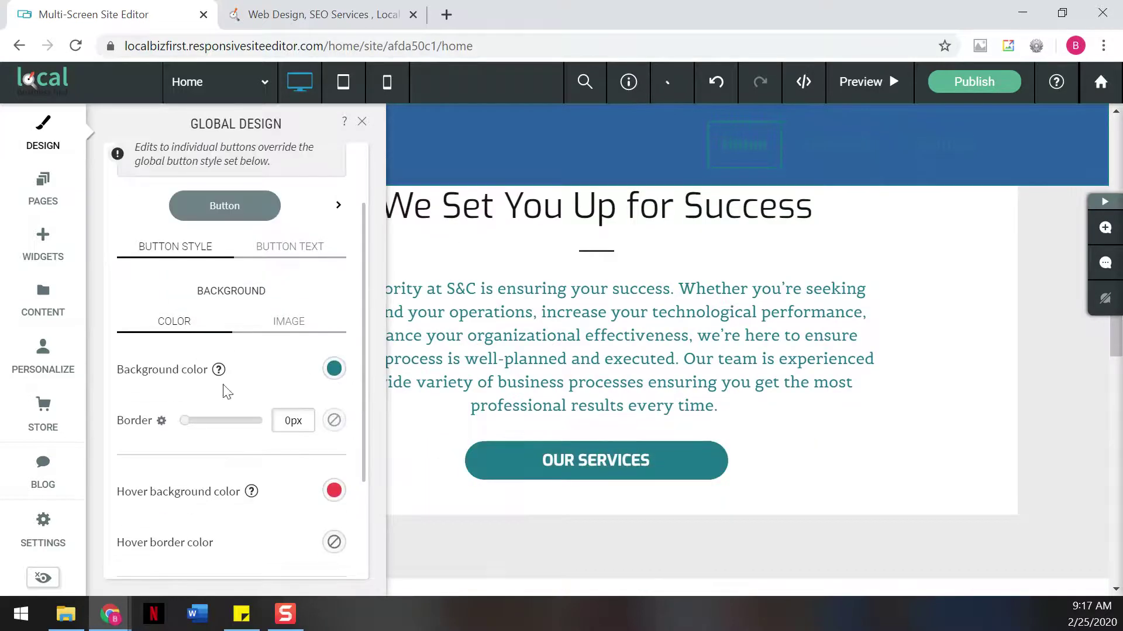
click(333, 370)
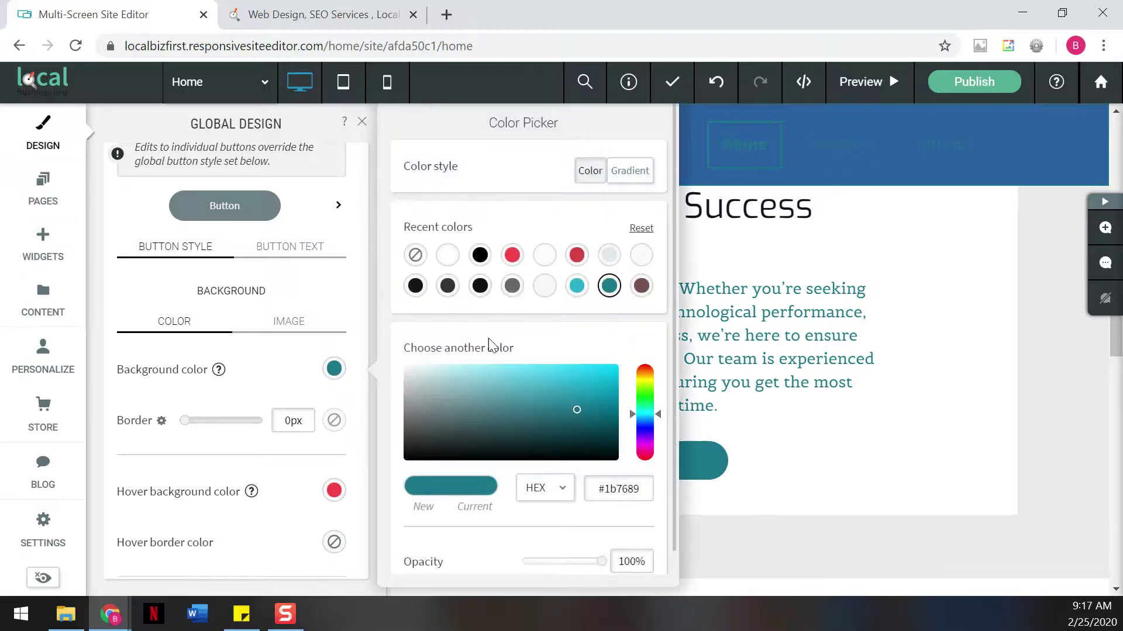
click(576, 286)
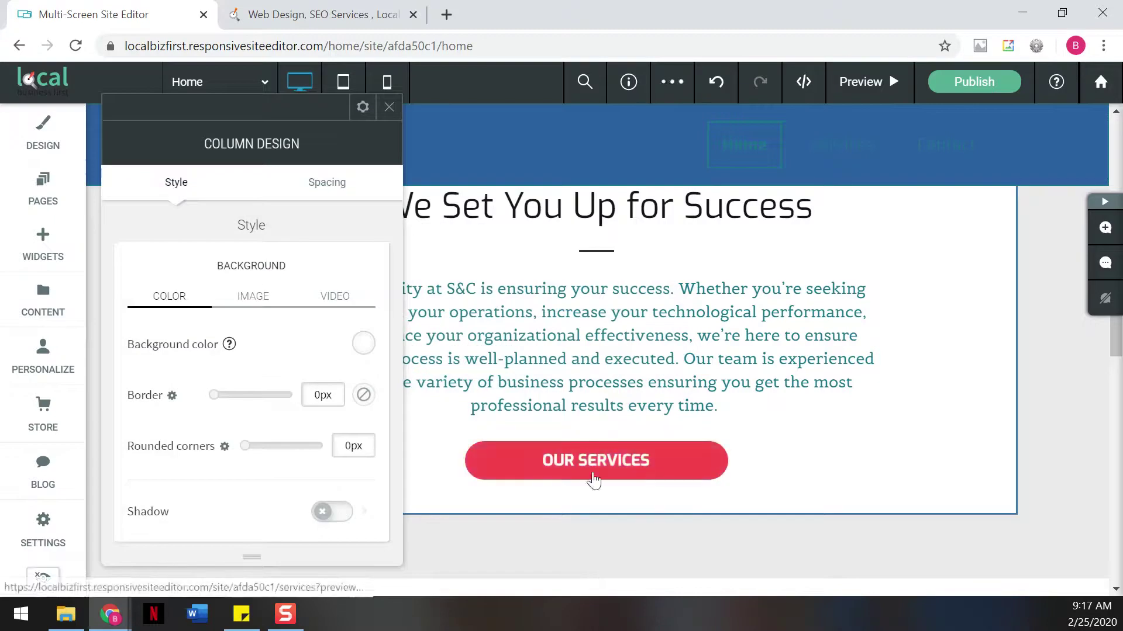
click(362, 349)
click(681, 69)
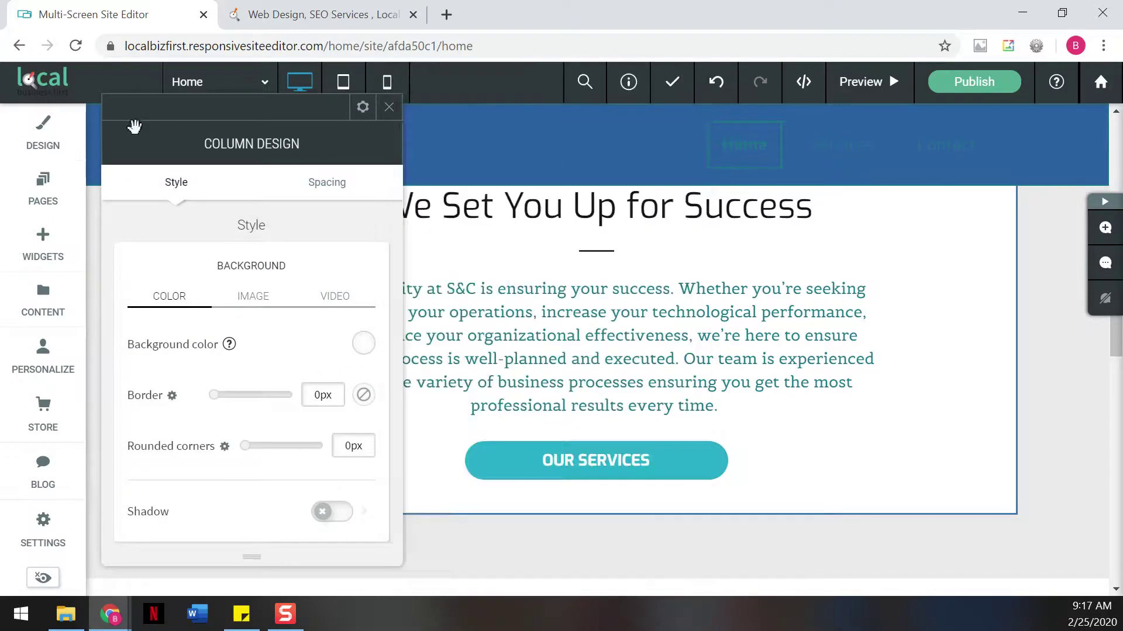
Return to the global button settings and set the button background color to the darker teal #1b7689
click(47, 140)
click(199, 183)
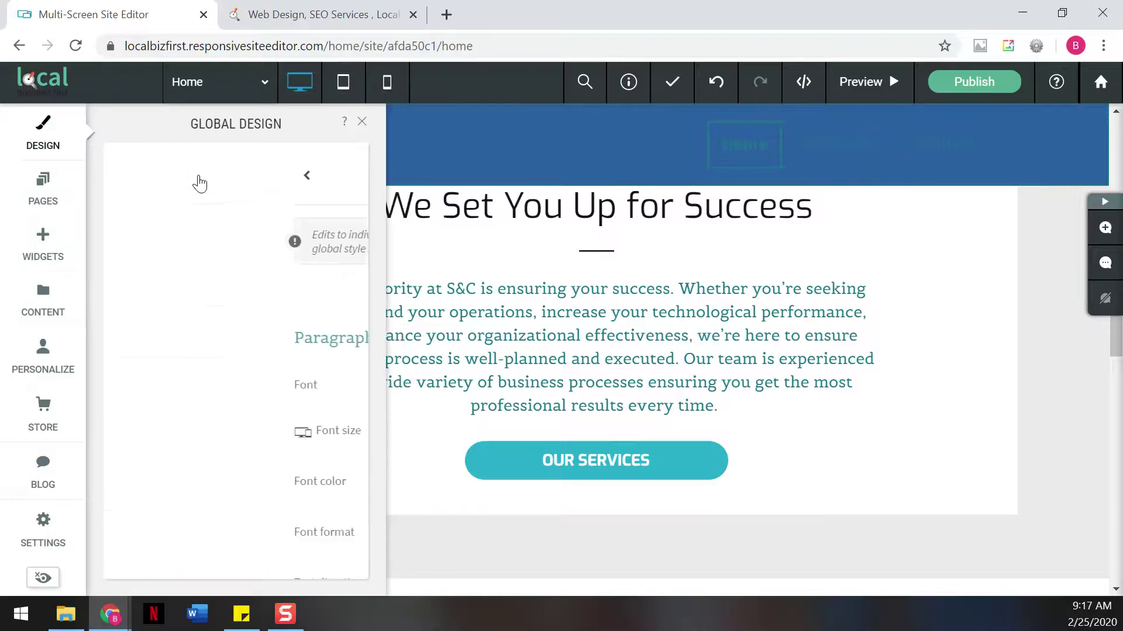
click(129, 178)
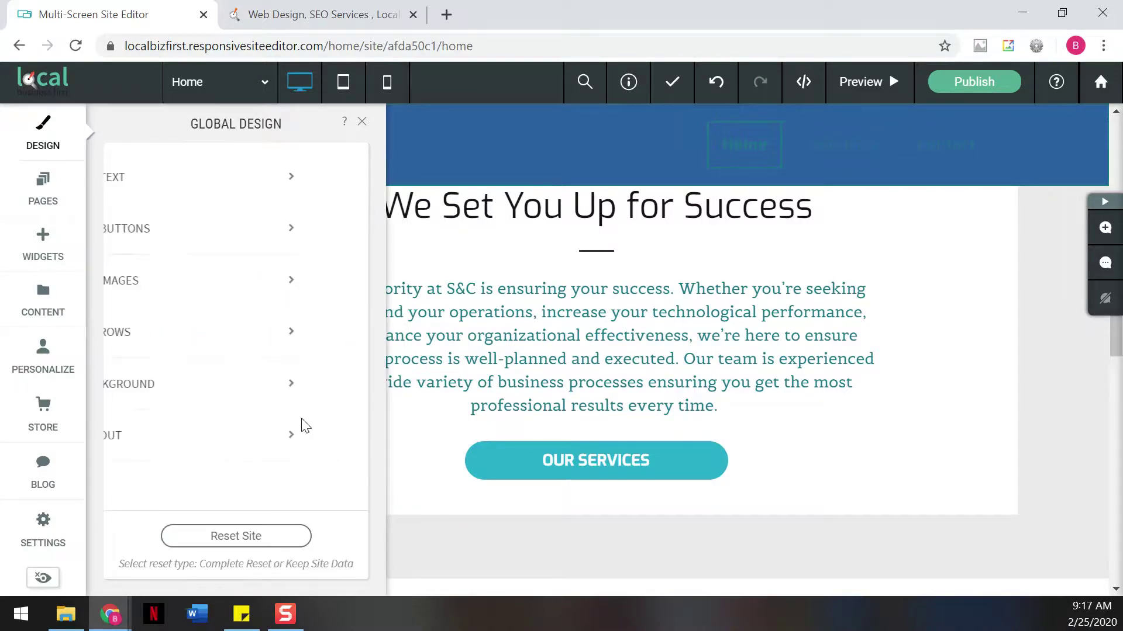
click(242, 247)
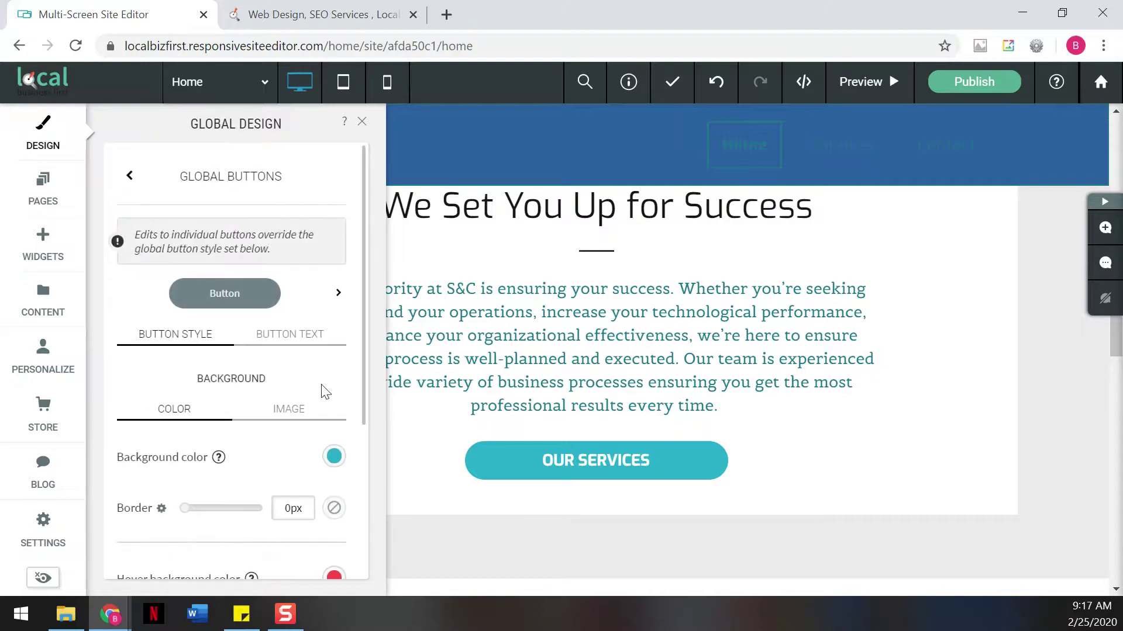
click(334, 457)
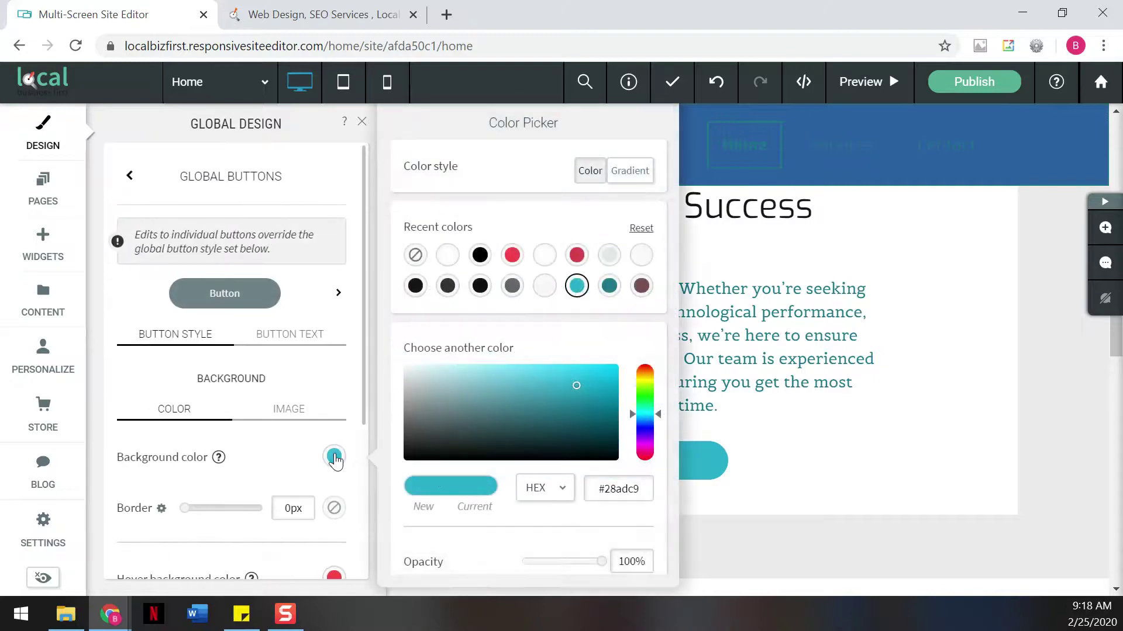
click(609, 286)
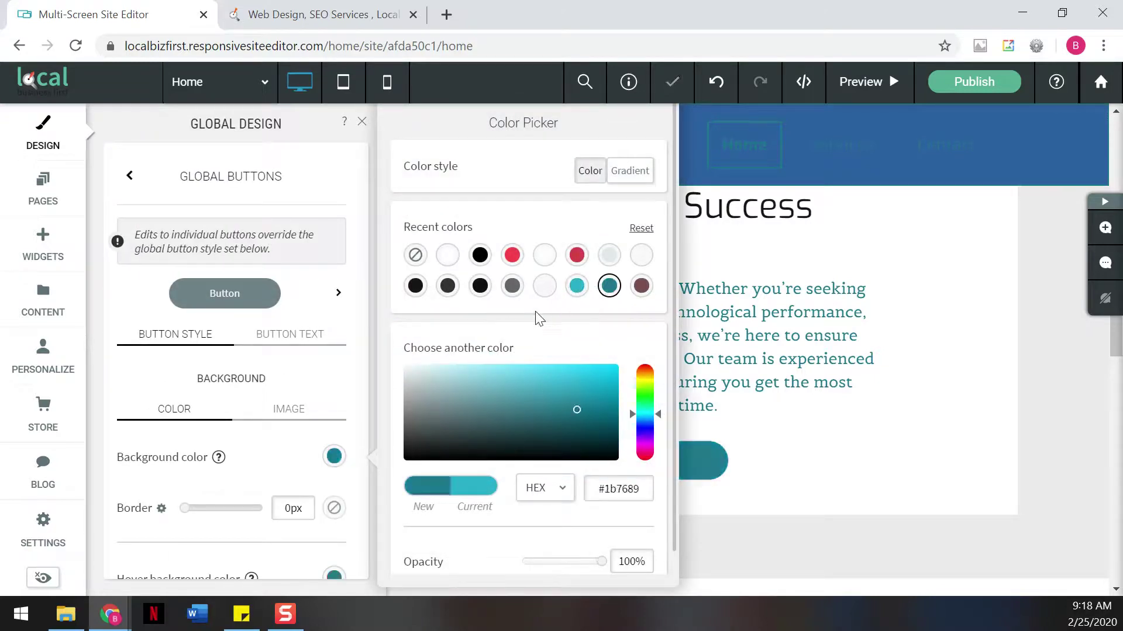
Set the global buttons' hover background color to the recent red #fb464b and look over the remaining button style options
scroll(268, 435, down, 2)
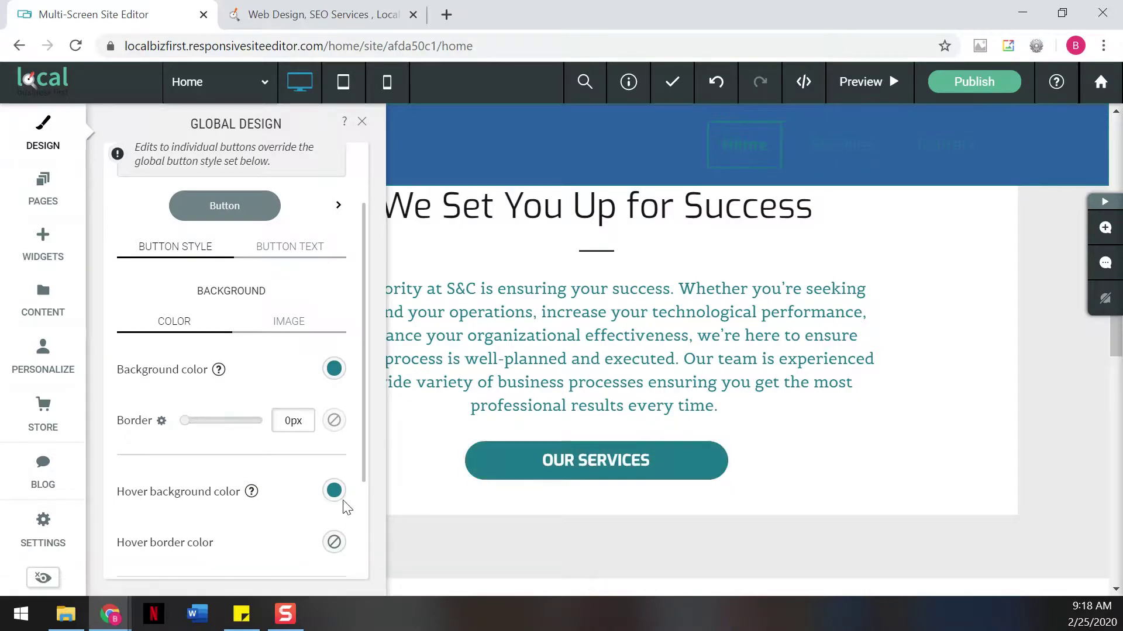
click(334, 491)
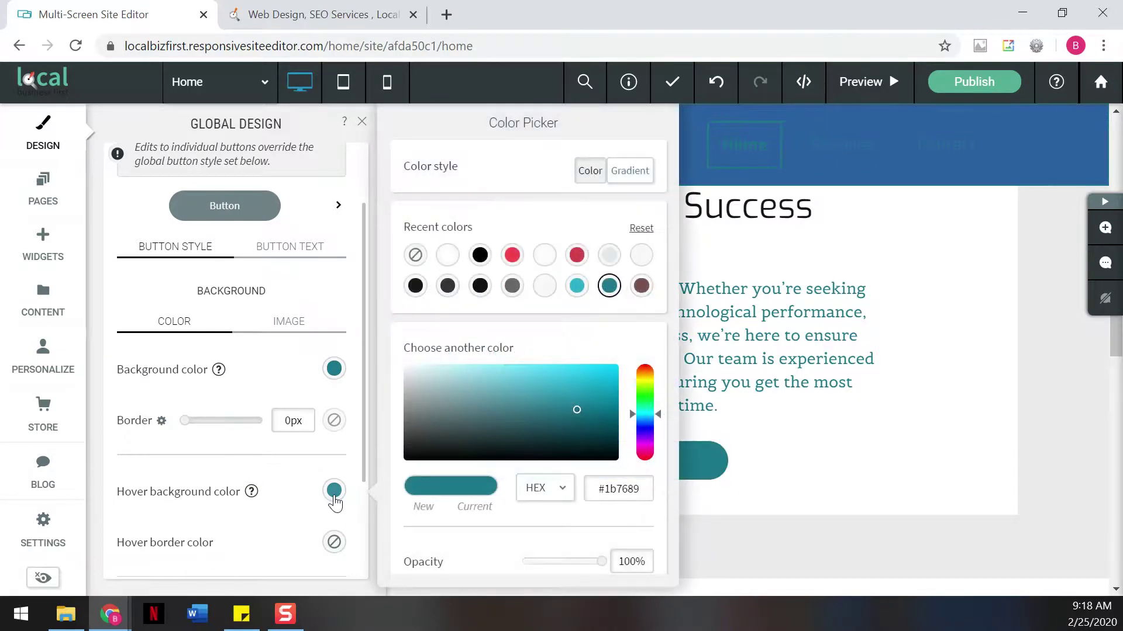
click(511, 258)
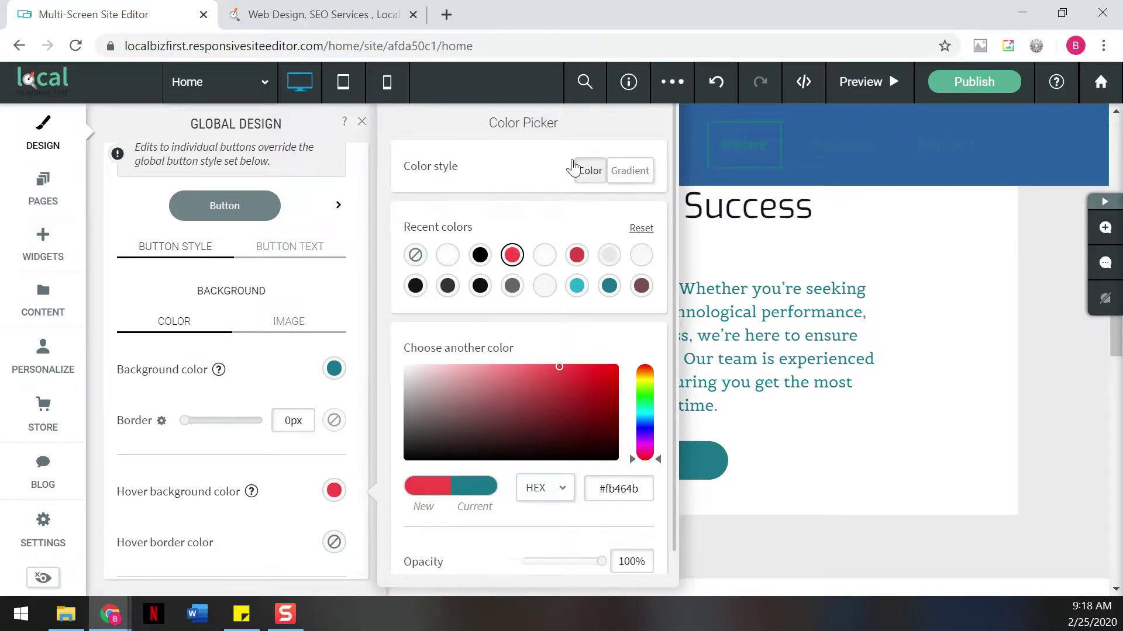
scroll(325, 422, down, 3)
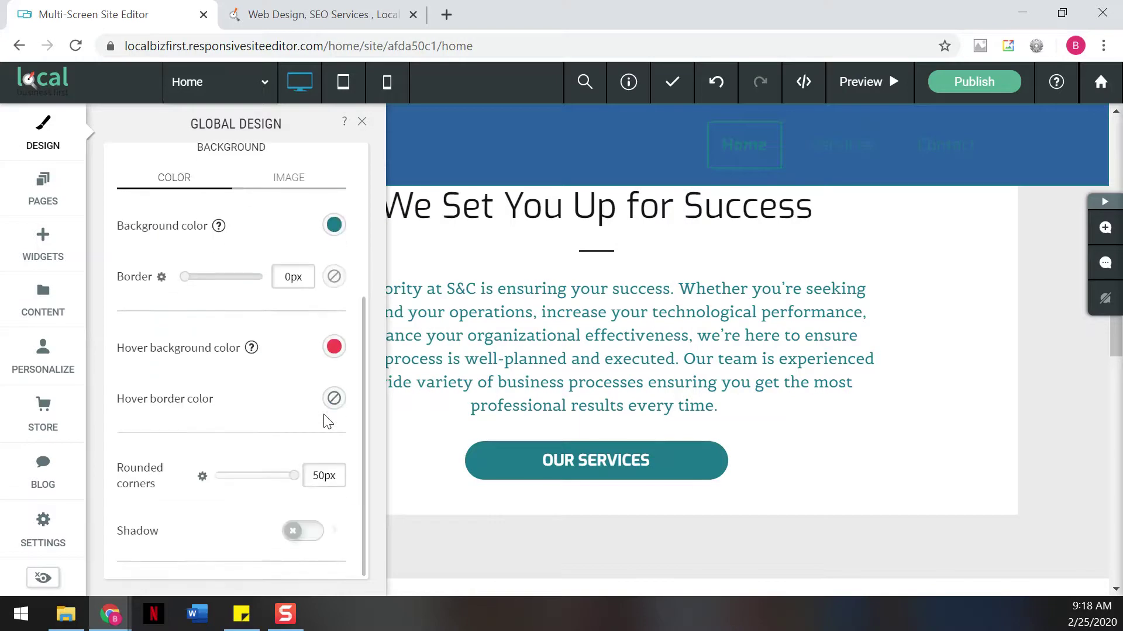
scroll(326, 421, up, 3)
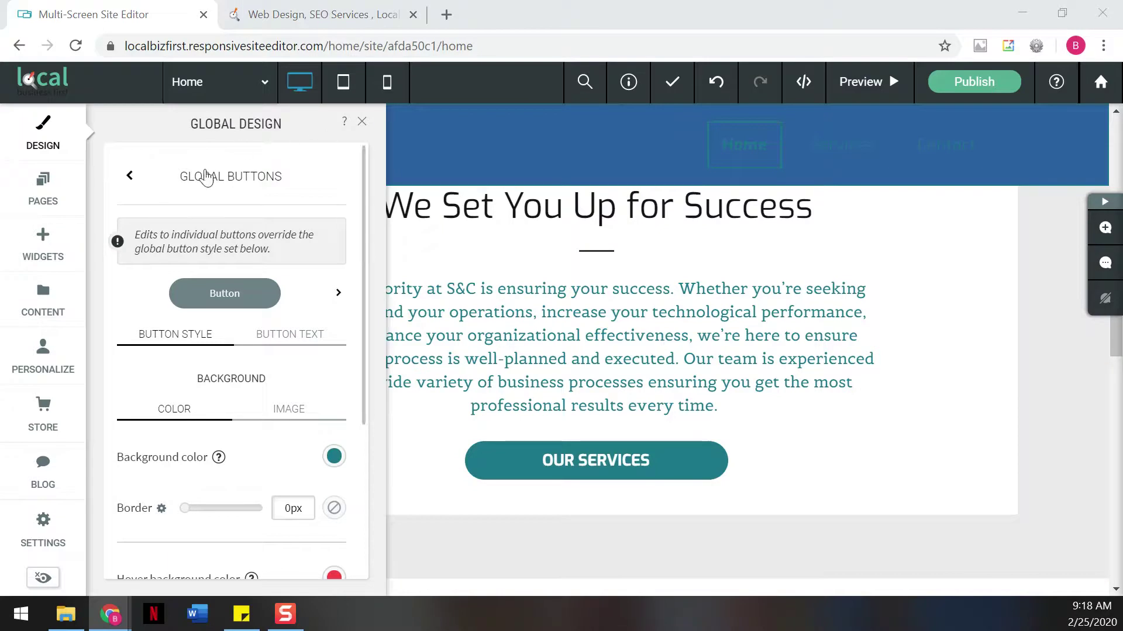
Change the desktop site layout to the one with a light navigation sidebar beside the content
click(131, 177)
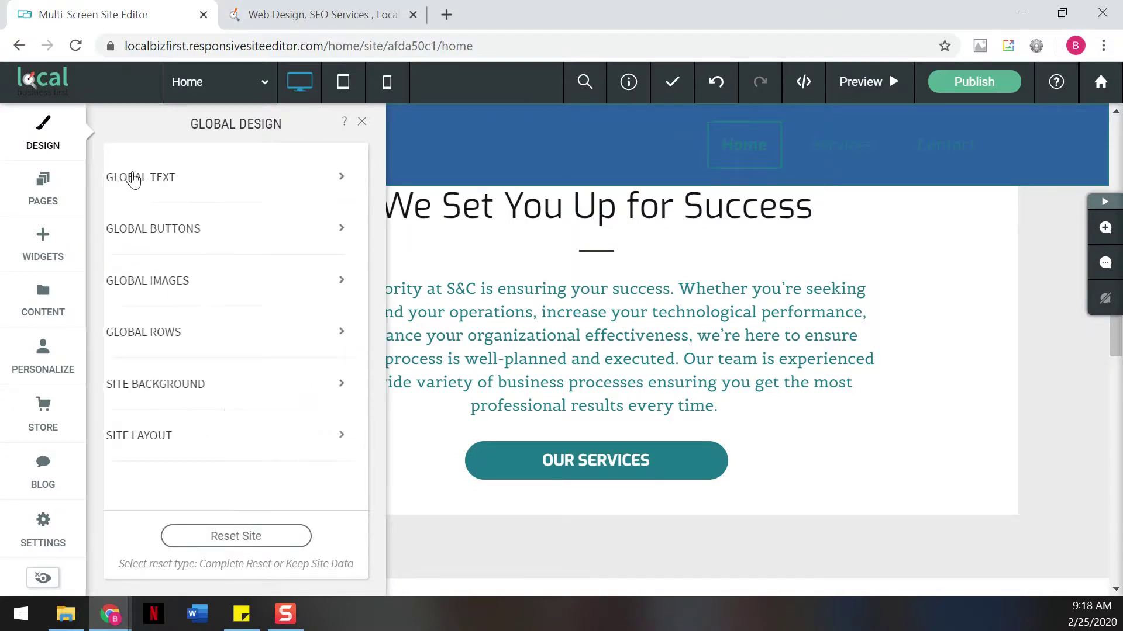
click(222, 435)
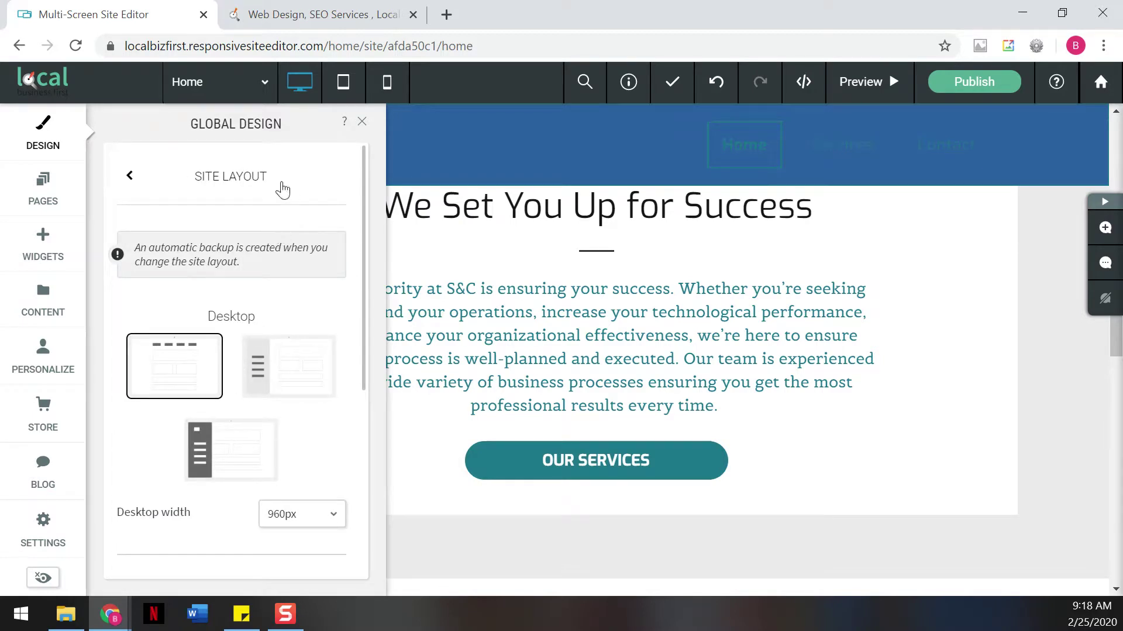
click(306, 388)
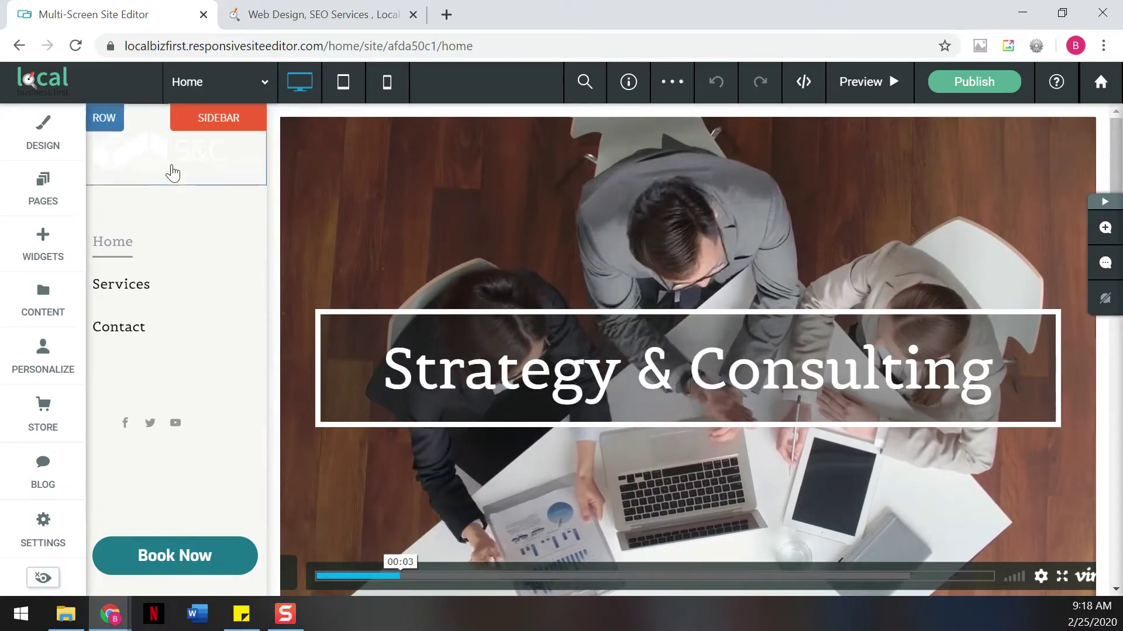
Change the desktop site layout to the dark slide-out menu version and open its hamburger menu on the page
click(66, 138)
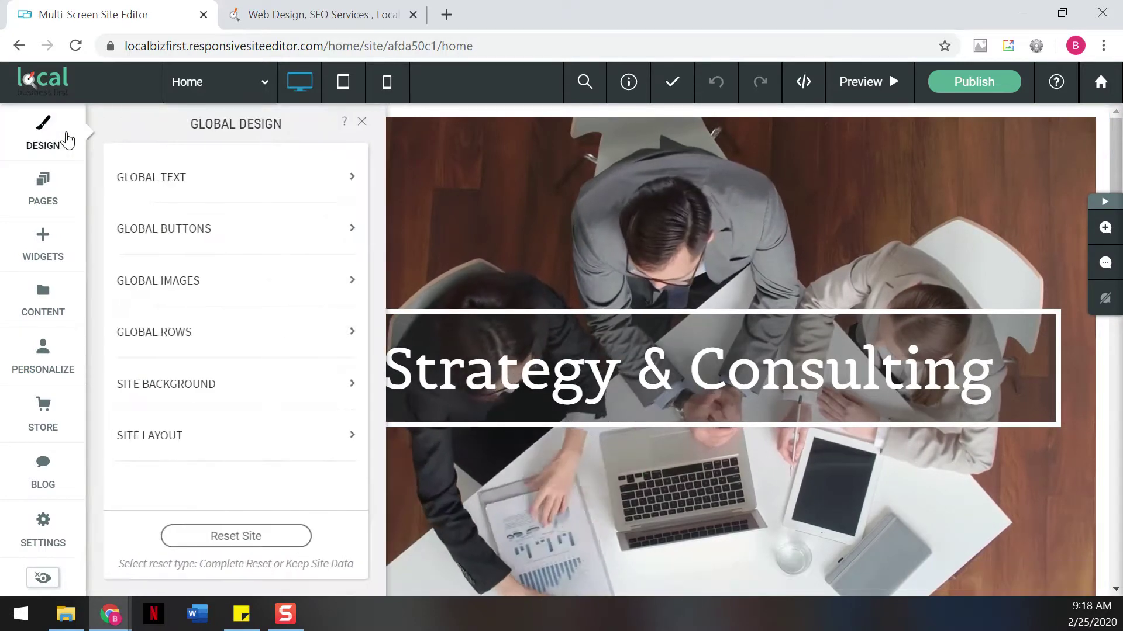
click(208, 439)
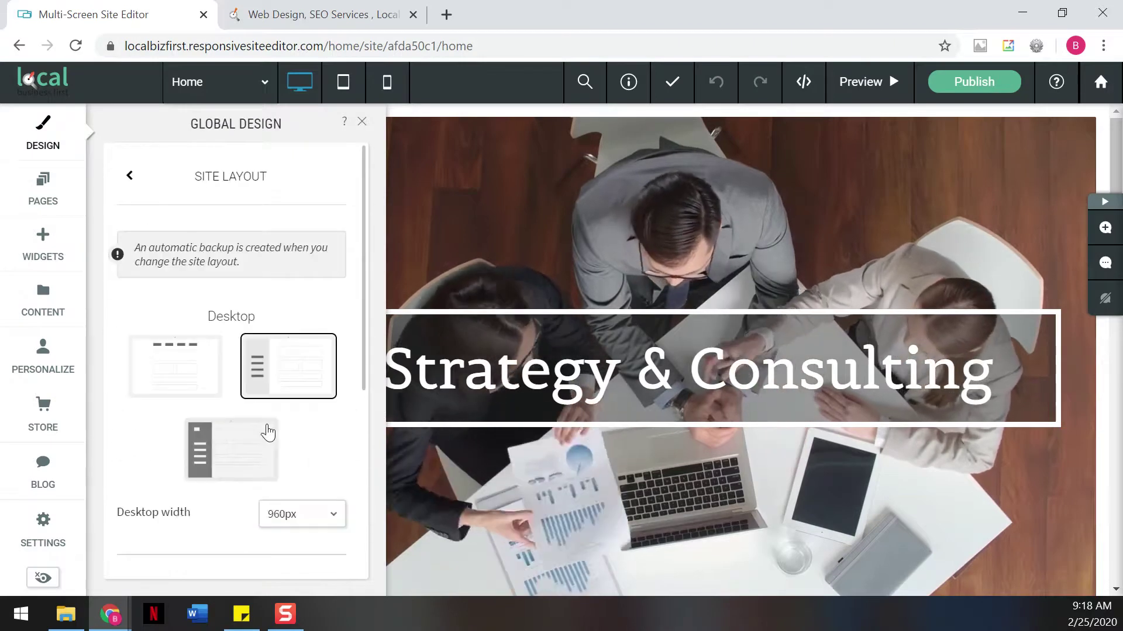
click(257, 448)
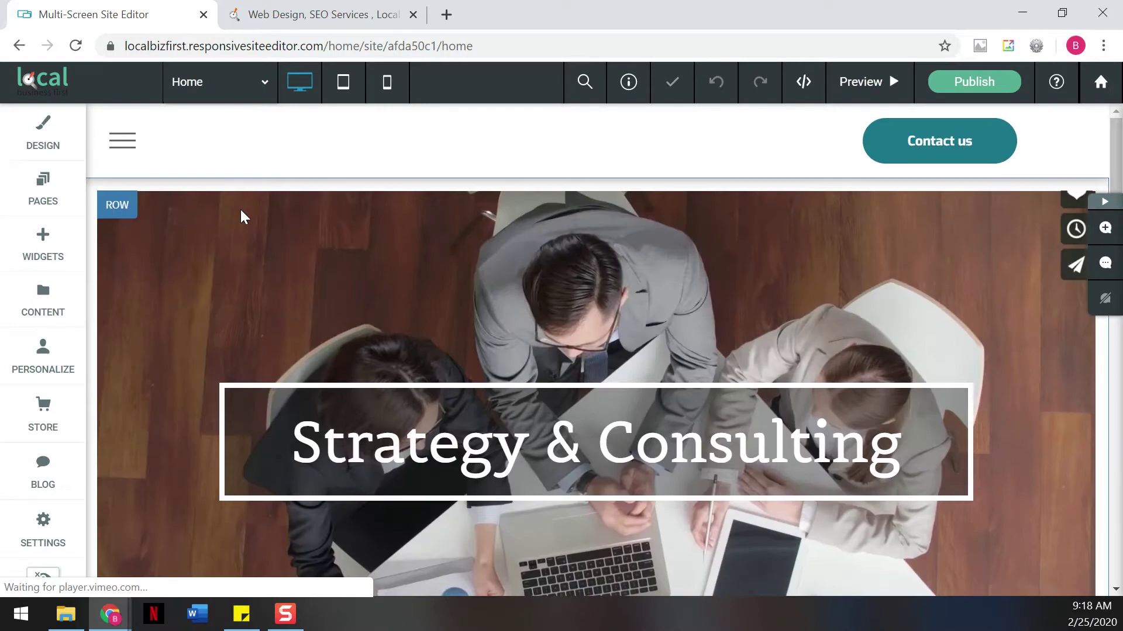
click(126, 146)
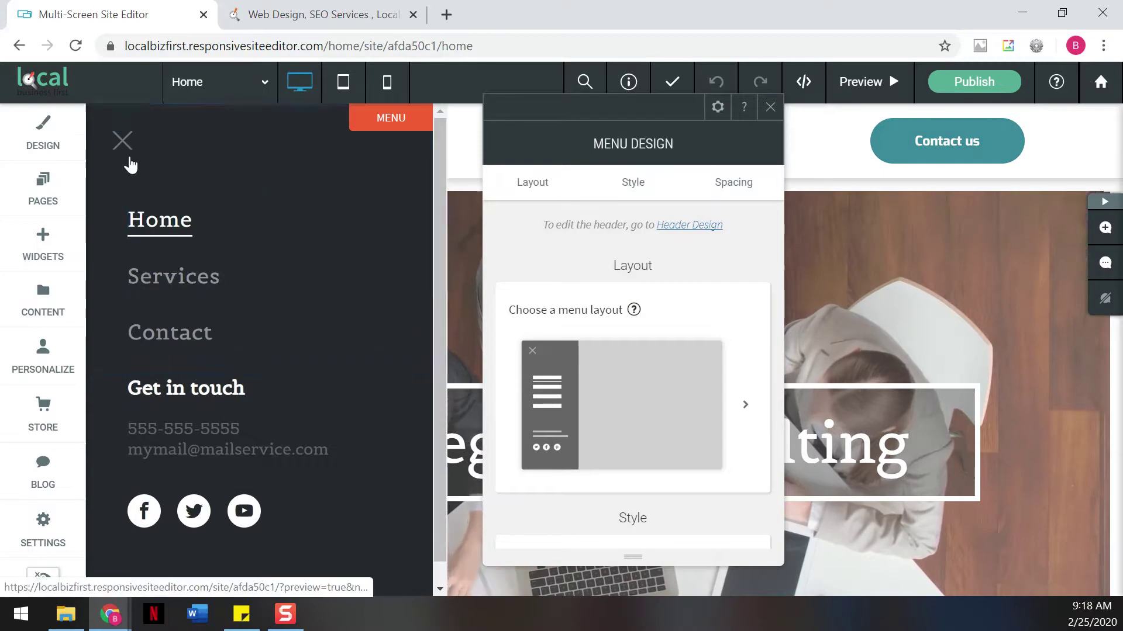
Set the desktop site layout to the one with navigation across the page header and check the home page
click(54, 129)
click(251, 434)
click(189, 386)
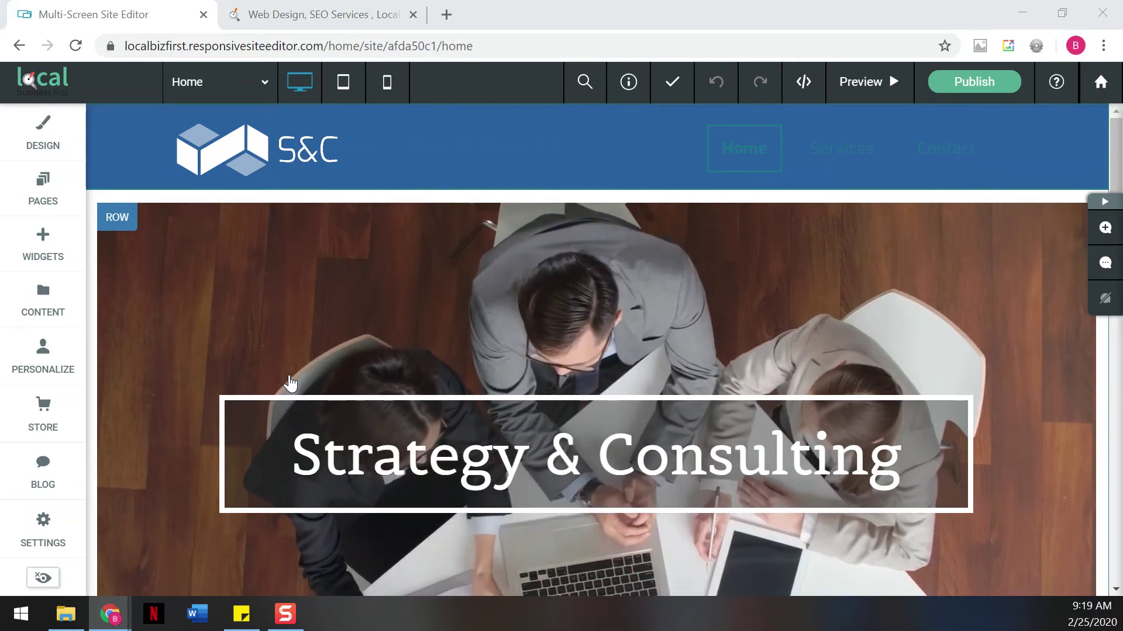
scroll(290, 383, down, 9)
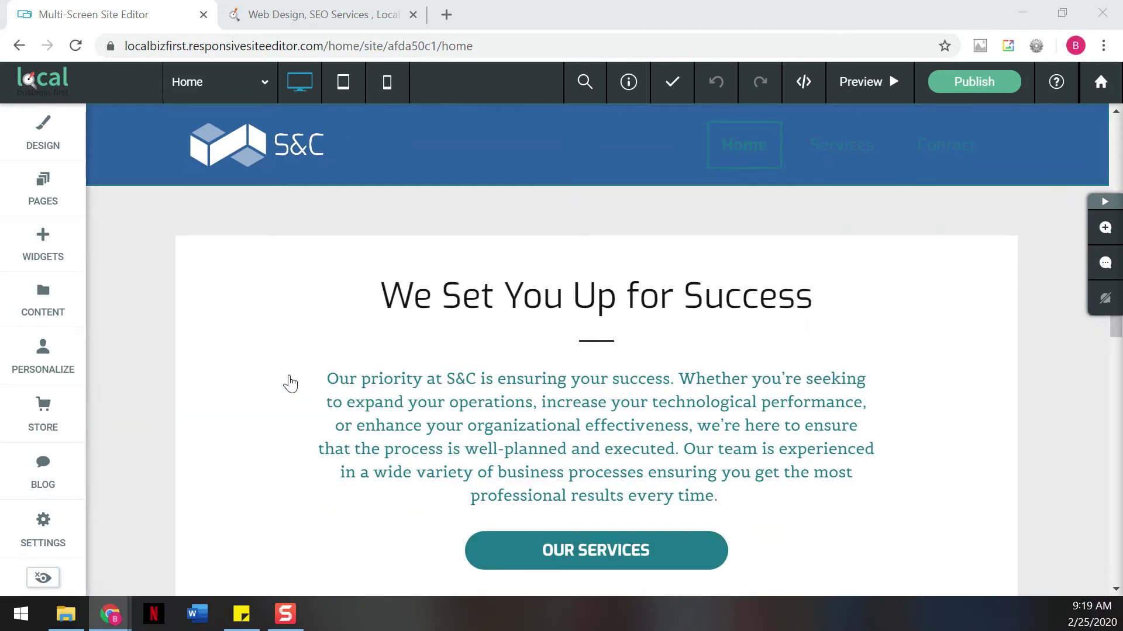